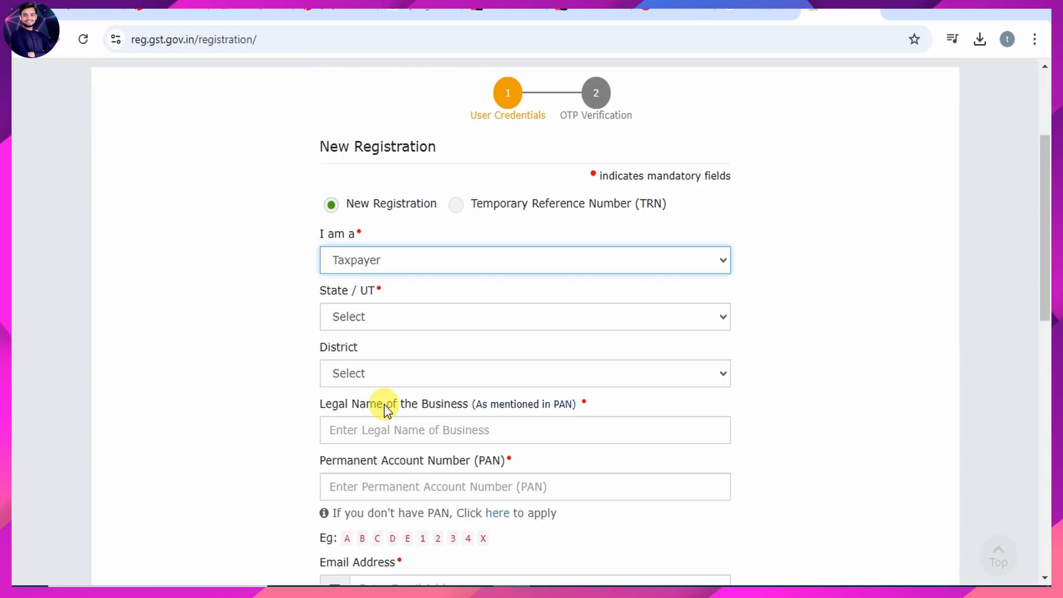
Step: Set the applicant type to Taxpayer and the state to Madhya Pradesh in the new registration form
{"action": "left_click", "coordinate": [409, 256]}
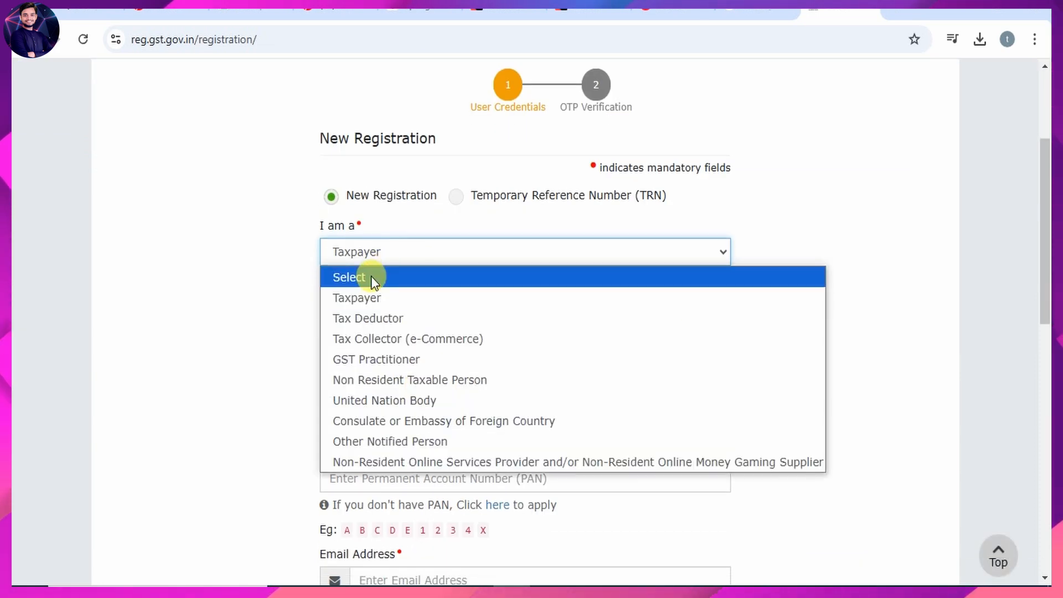
{"action": "left_click", "coordinate": [371, 301]}
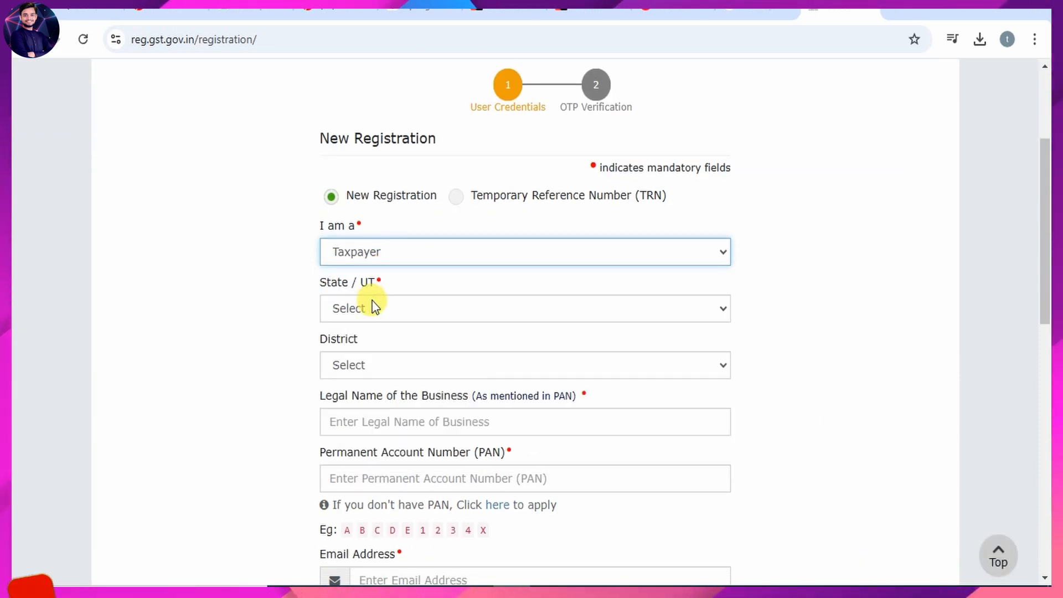
{"action": "left_click", "coordinate": [385, 255]}
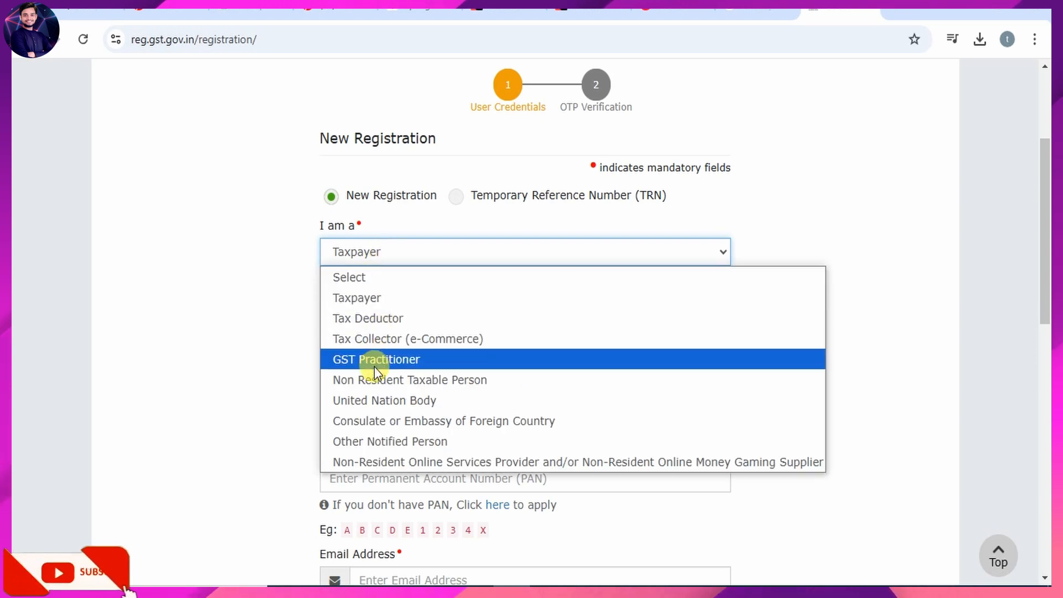
{"action": "left_click", "coordinate": [373, 261]}
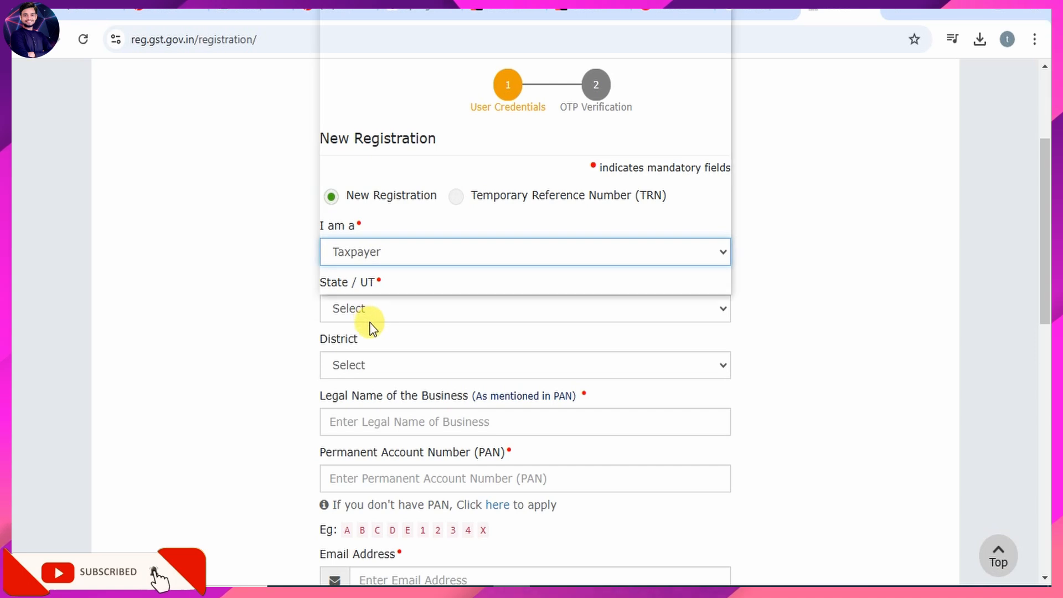
{"action": "left_click", "coordinate": [369, 308]}
{"action": "key", "text": "m"}
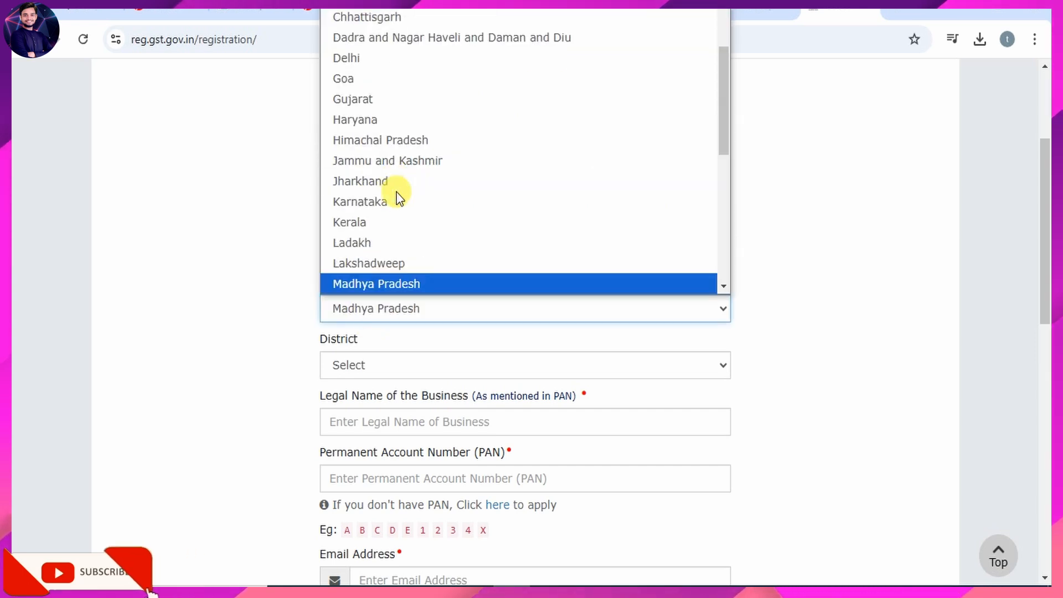
{"action": "left_click", "coordinate": [408, 283]}
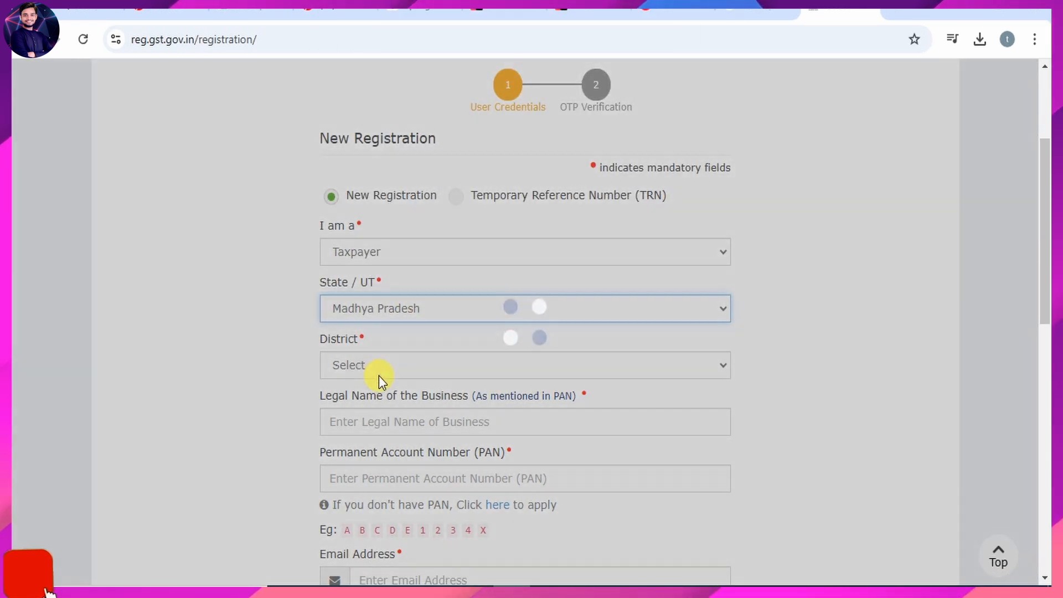
Step: Submit the user credentials part of the new registration form to continue to OTP verification
{"action": "scroll", "coordinate": [434, 371], "scroll_direction": "down", "scroll_amount": 2}
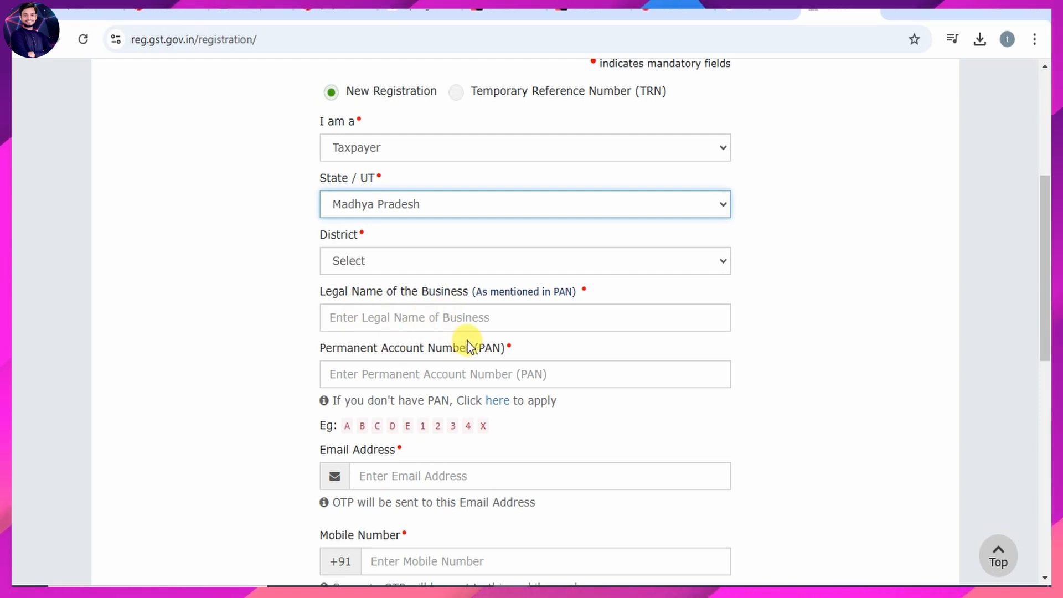
{"action": "scroll", "coordinate": [516, 372], "scroll_direction": "down", "scroll_amount": 3}
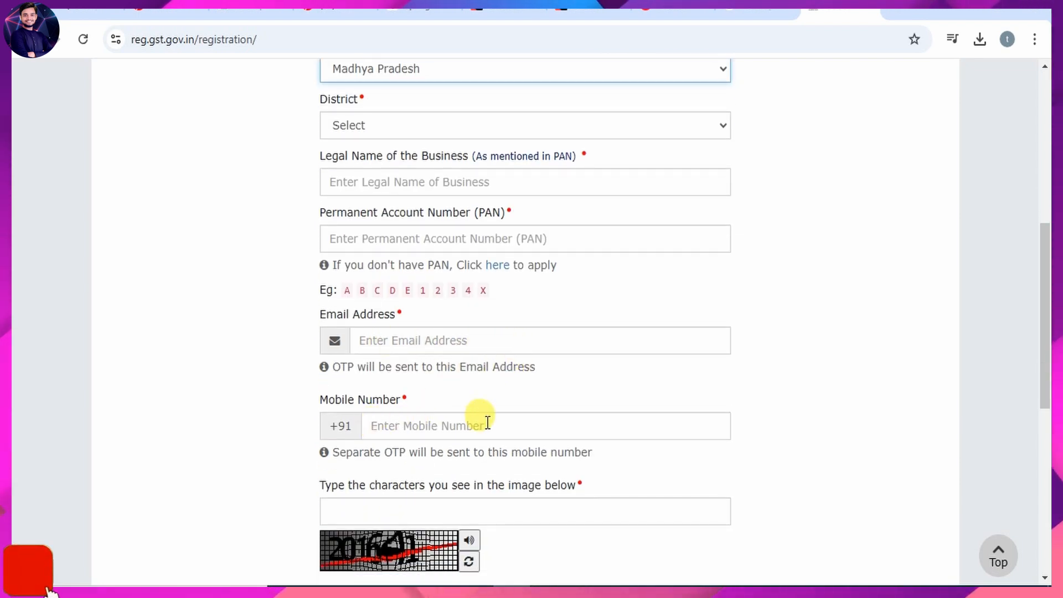
{"action": "scroll", "coordinate": [480, 423], "scroll_direction": "down", "scroll_amount": 2}
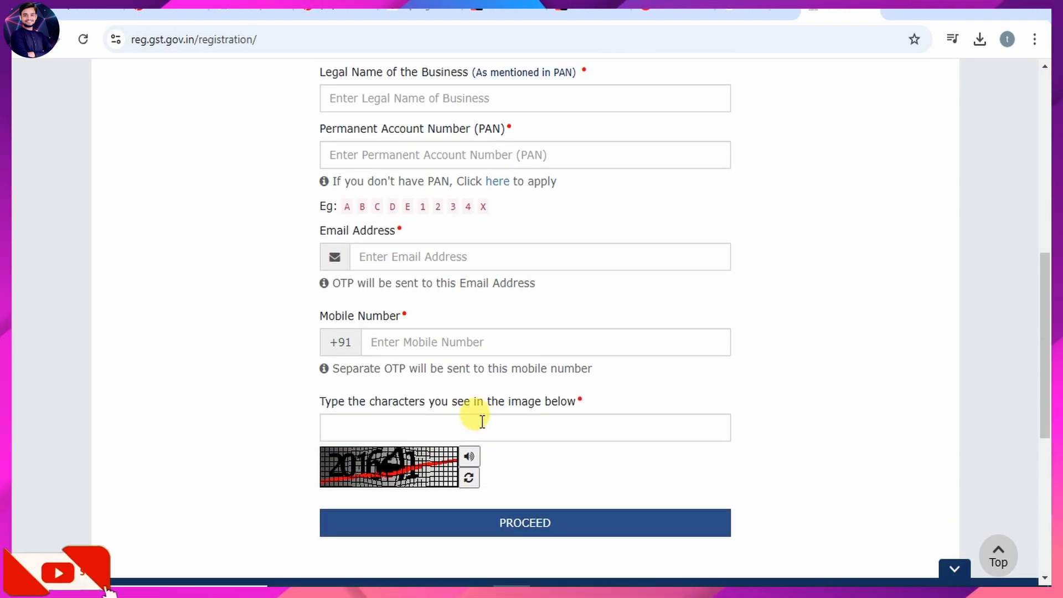
{"action": "left_click", "coordinate": [521, 525]}
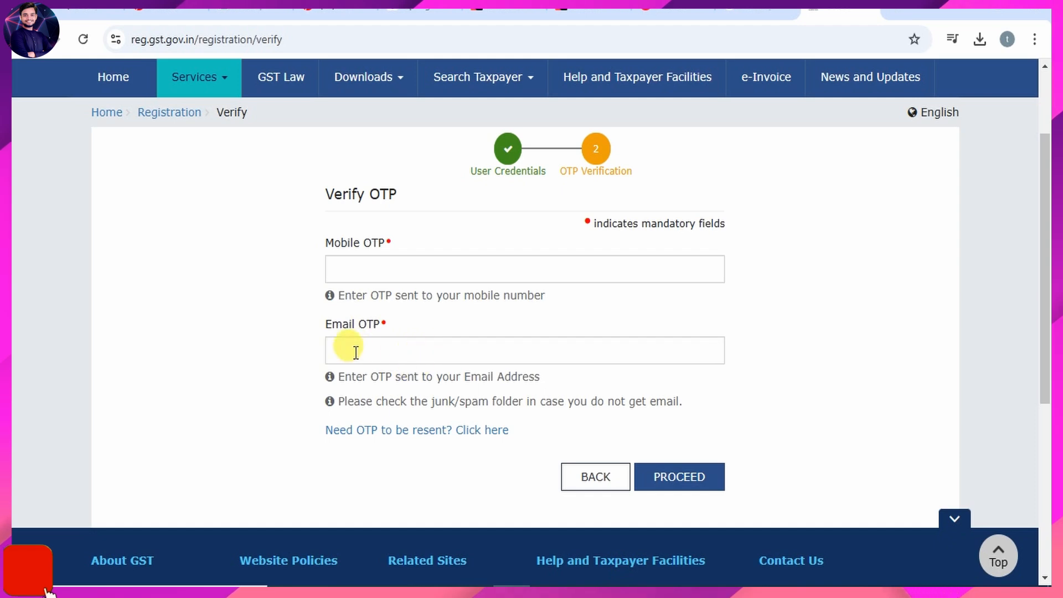
Step: Submit the mobile and email OTP verification and proceed to the Temporary Reference Number login
{"action": "left_click", "coordinate": [680, 495]}
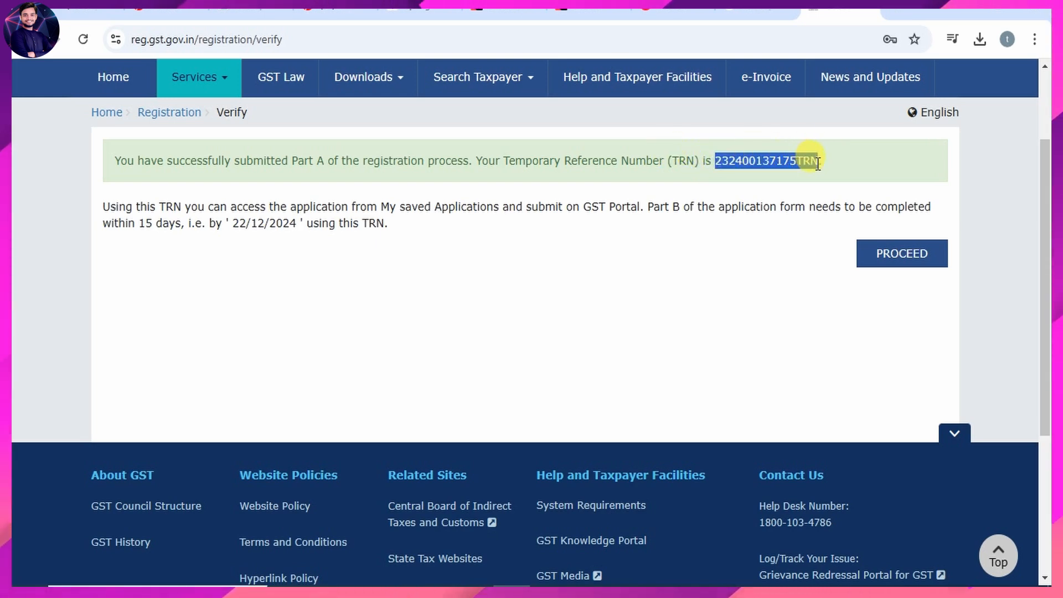
{"action": "left_click", "coordinate": [907, 253]}
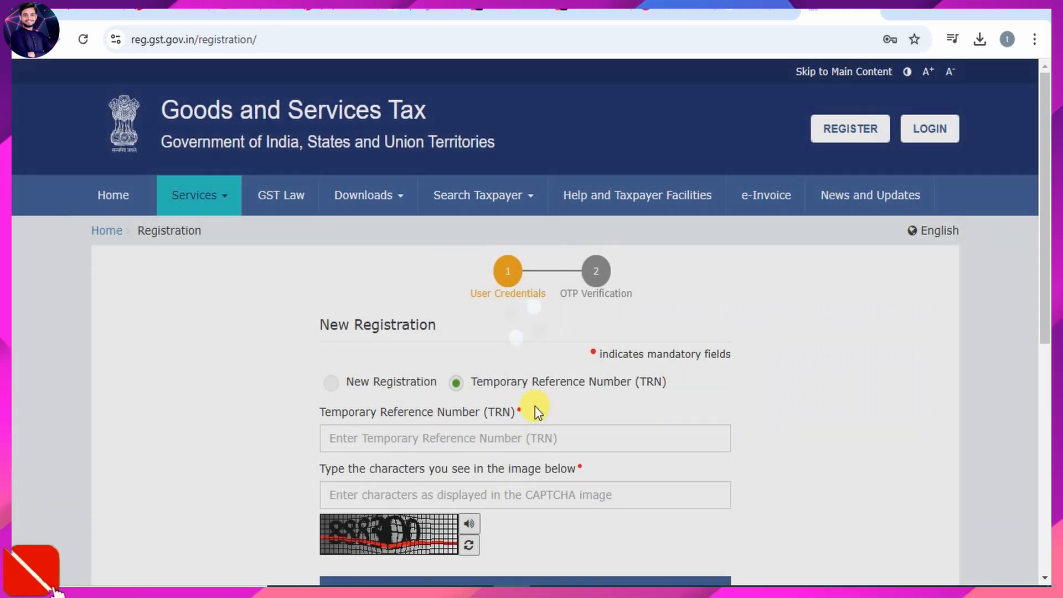
Step: Submit the OTP for the Temporary Reference Number login and open the draft GST REG-01 application for editing
{"action": "scroll", "coordinate": [534, 406], "scroll_direction": "down", "scroll_amount": 2}
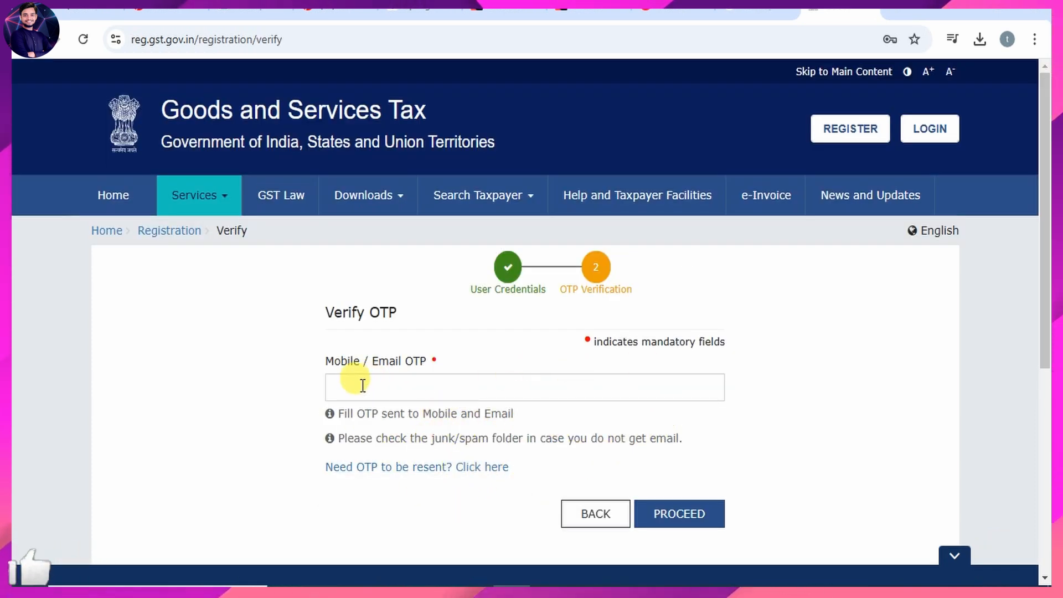
{"action": "left_click", "coordinate": [680, 505]}
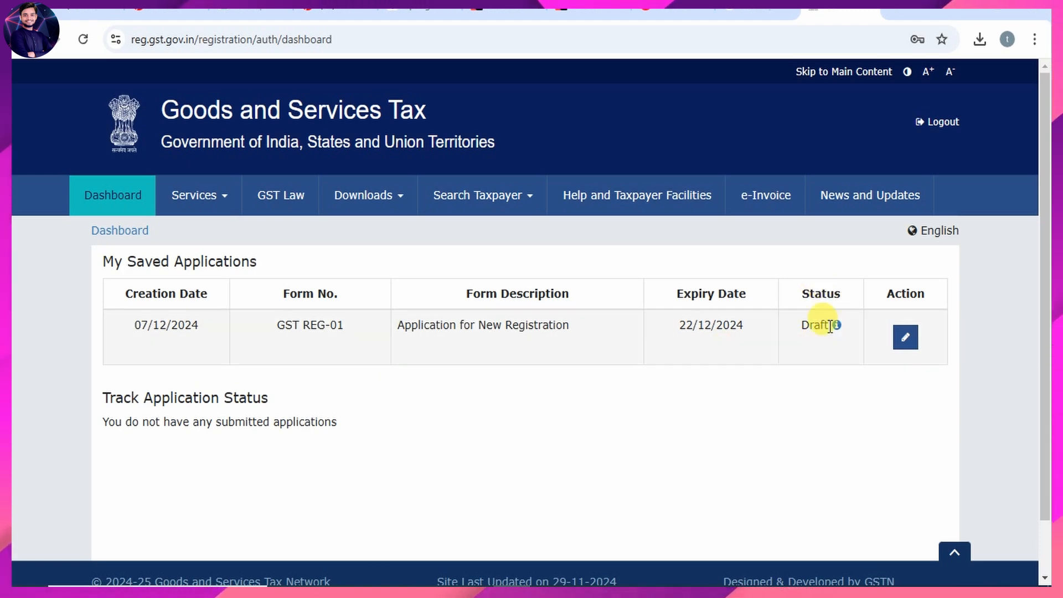
{"action": "left_click", "coordinate": [906, 337]}
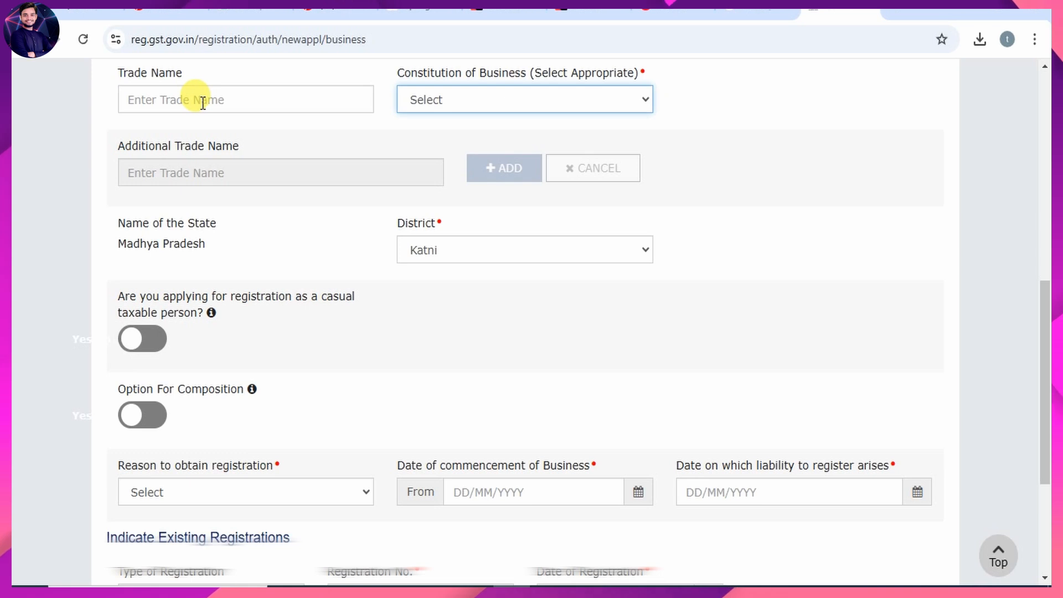
Step: Set the constitution of business to Proprietorship and the trade name to Test Demo
{"action": "left_click", "coordinate": [483, 102]}
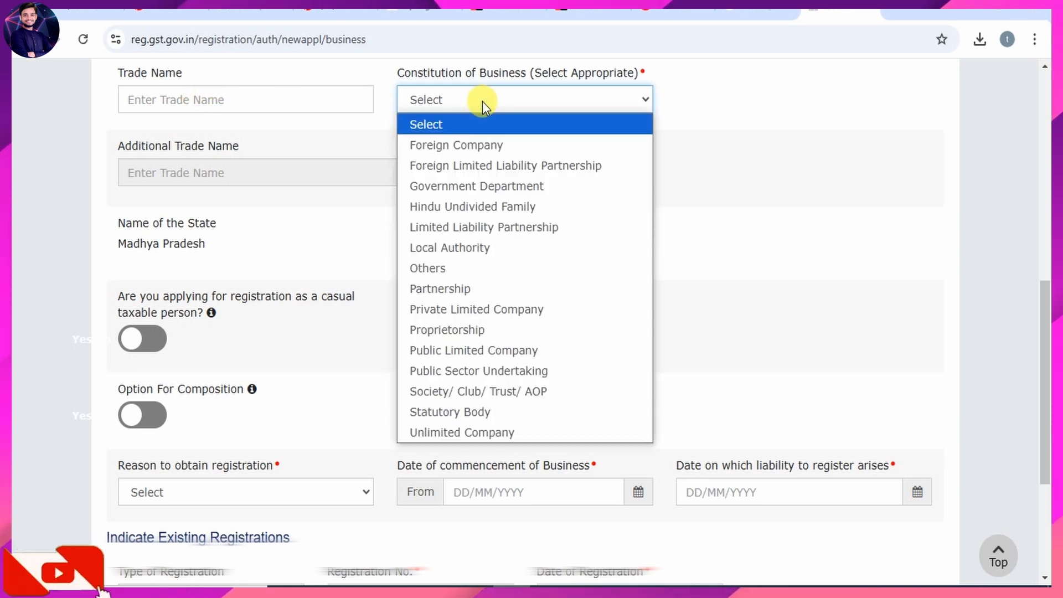
{"action": "left_click", "coordinate": [459, 330]}
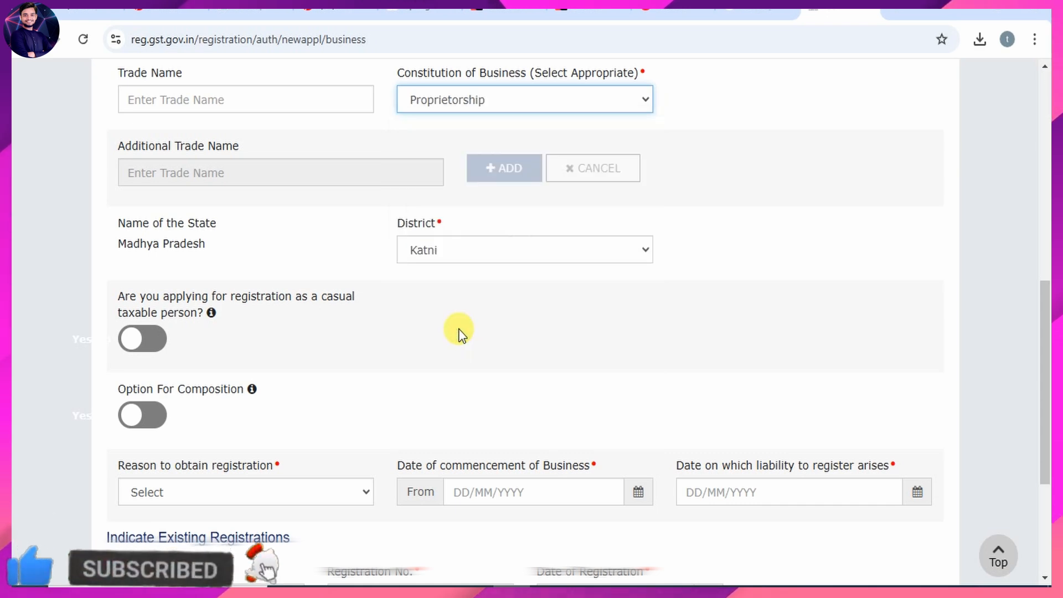
{"action": "left_click", "coordinate": [212, 97]}
Step: Add Demo as an additional trade name
{"action": "left_click_drag", "start_coordinate": [661, 250], "coordinate": [482, 168]}
{"action": "left_click", "coordinate": [455, 195]}
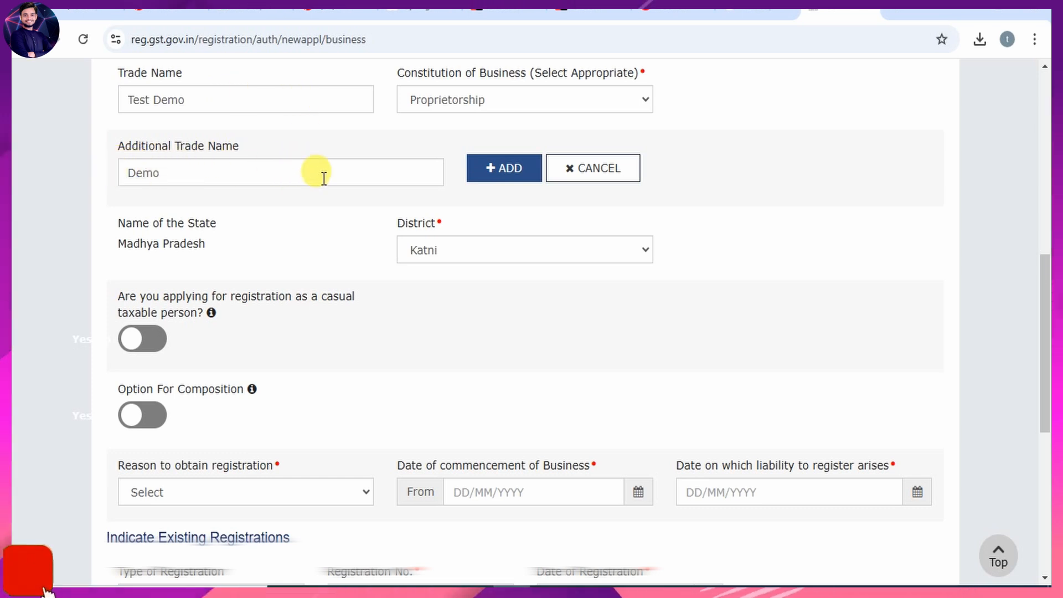
{"action": "left_click", "coordinate": [525, 185]}
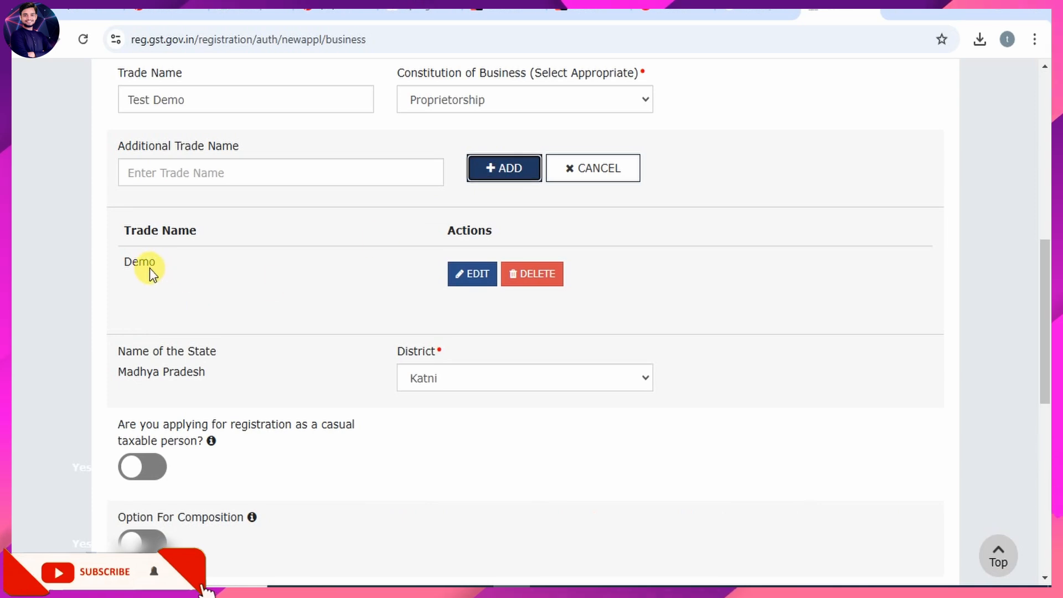
Step: Set the reason to obtain registration to Crossing the Threshold and save the business details
{"action": "scroll", "coordinate": [593, 300], "scroll_direction": "down", "scroll_amount": 5}
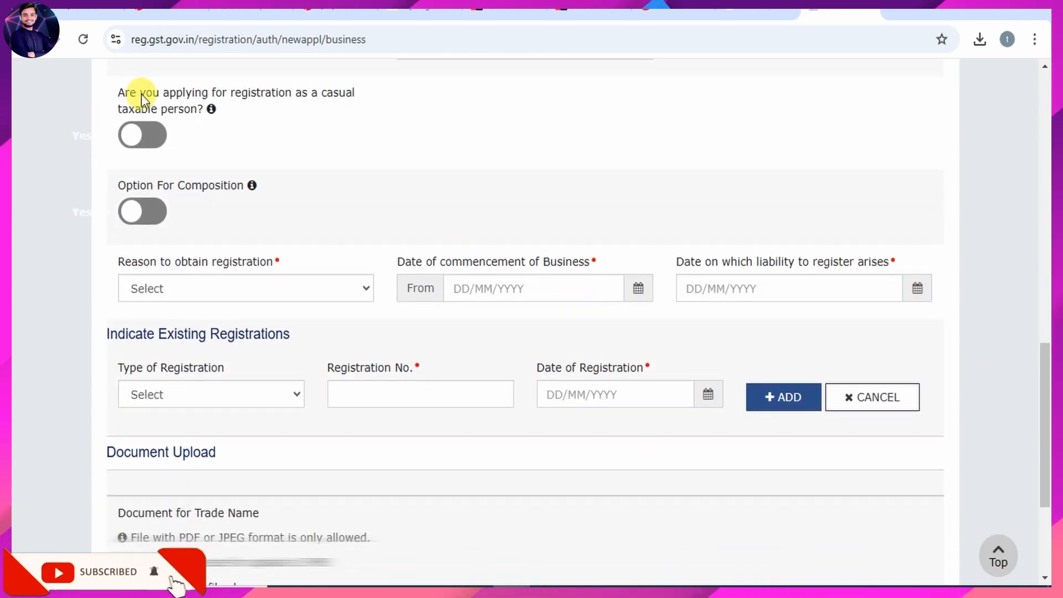
{"action": "left_click", "coordinate": [291, 298]}
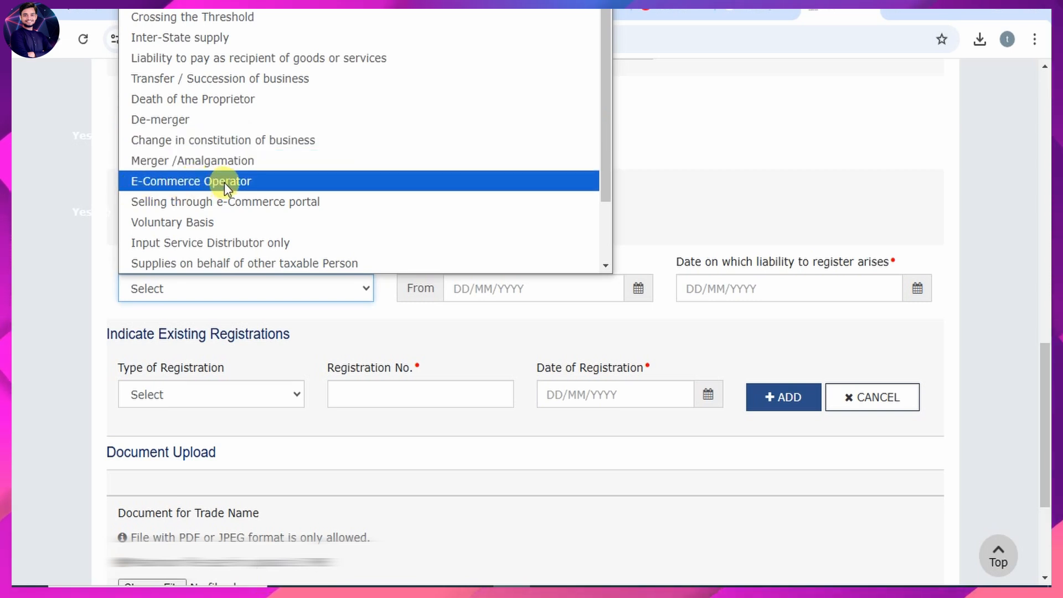
{"action": "left_click", "coordinate": [251, 18]}
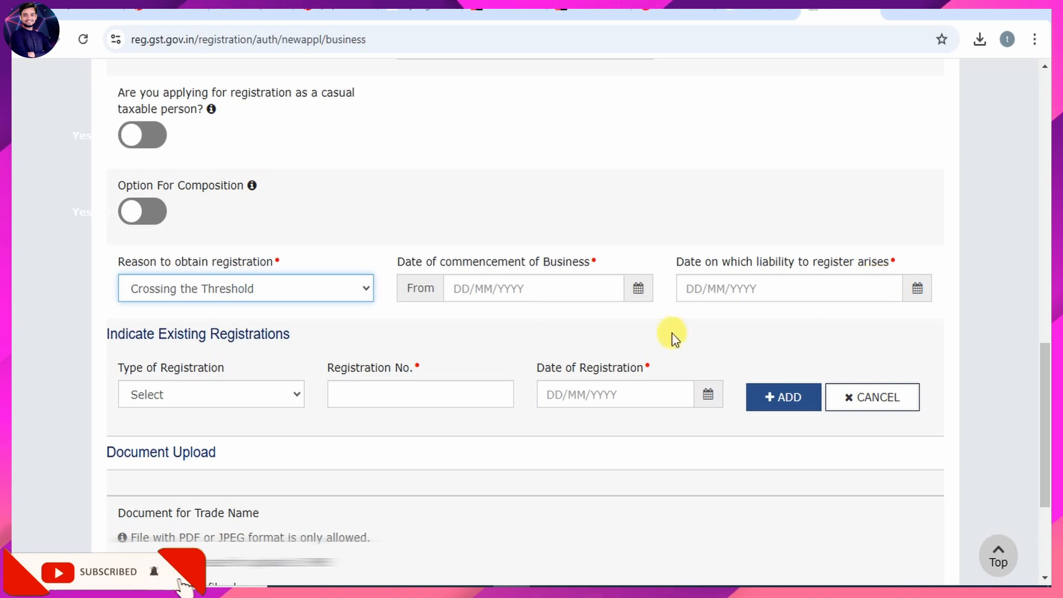
{"action": "scroll", "coordinate": [271, 394], "scroll_direction": "down", "scroll_amount": 2}
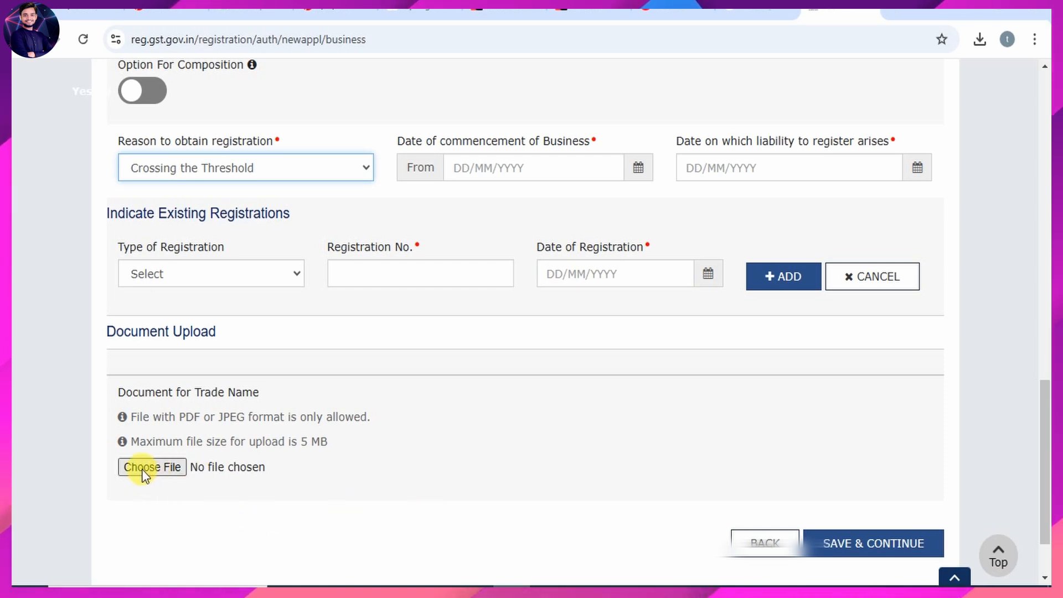
{"action": "left_click", "coordinate": [884, 545]}
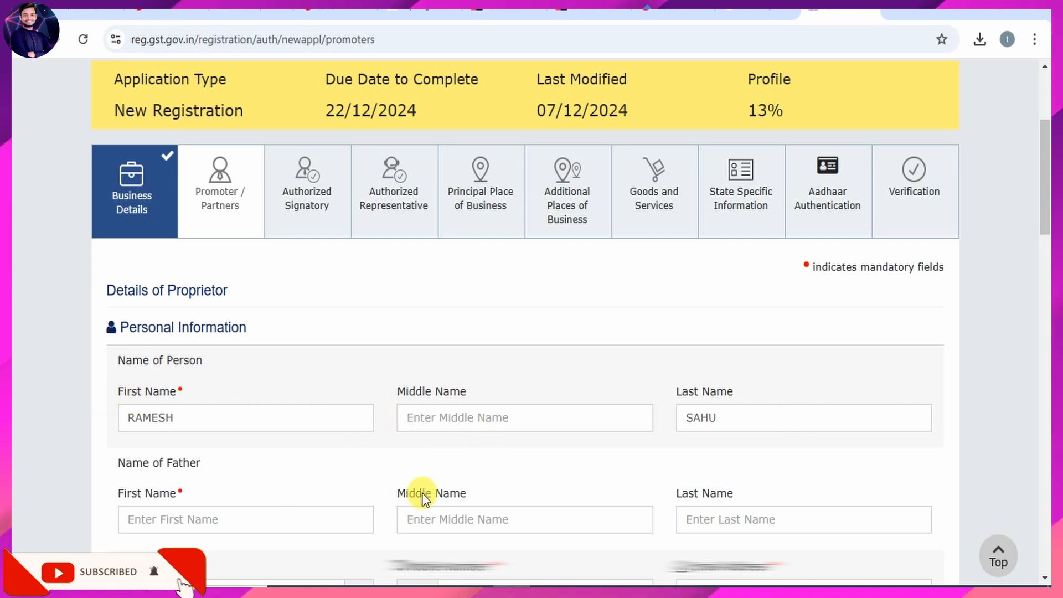
Step: Enter the postal PIN code in the proprietor's residential address
{"action": "scroll", "coordinate": [423, 494], "scroll_direction": "down", "scroll_amount": 7}
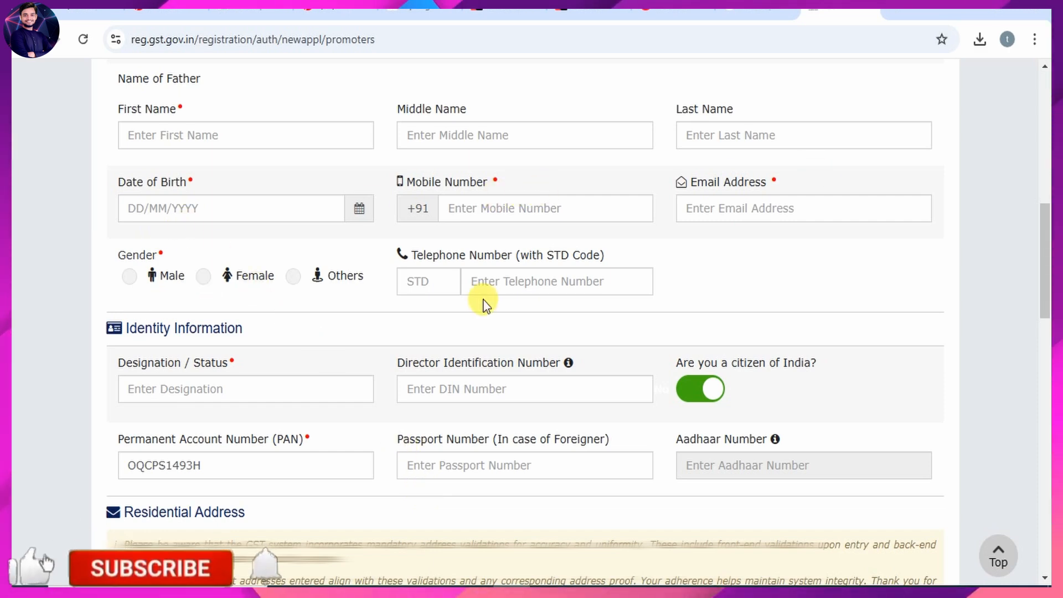
{"action": "scroll", "coordinate": [435, 389], "scroll_direction": "down", "scroll_amount": 5}
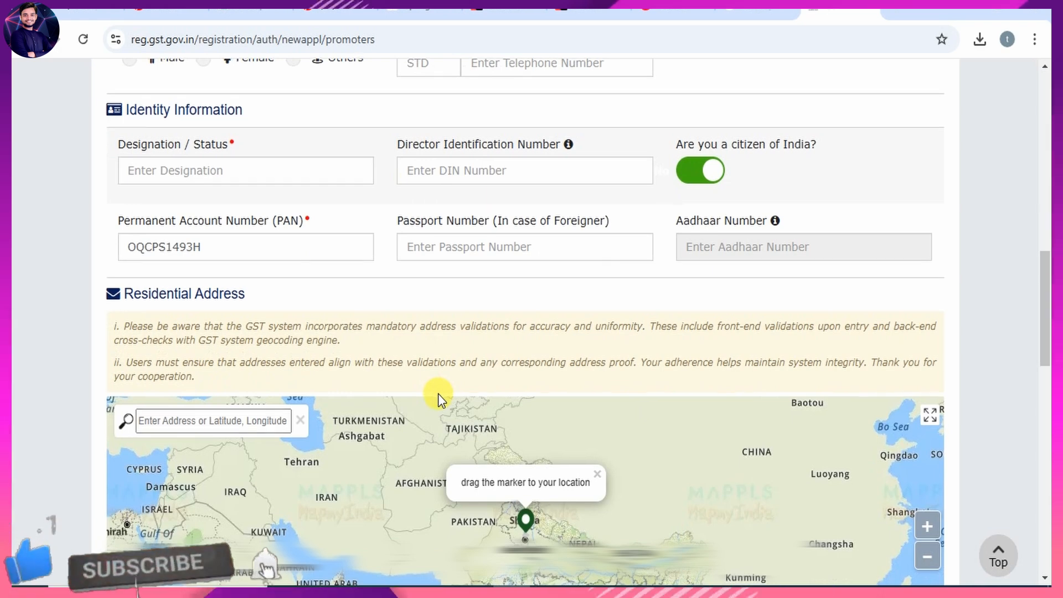
{"action": "scroll", "coordinate": [288, 205], "scroll_direction": "up", "scroll_amount": 1}
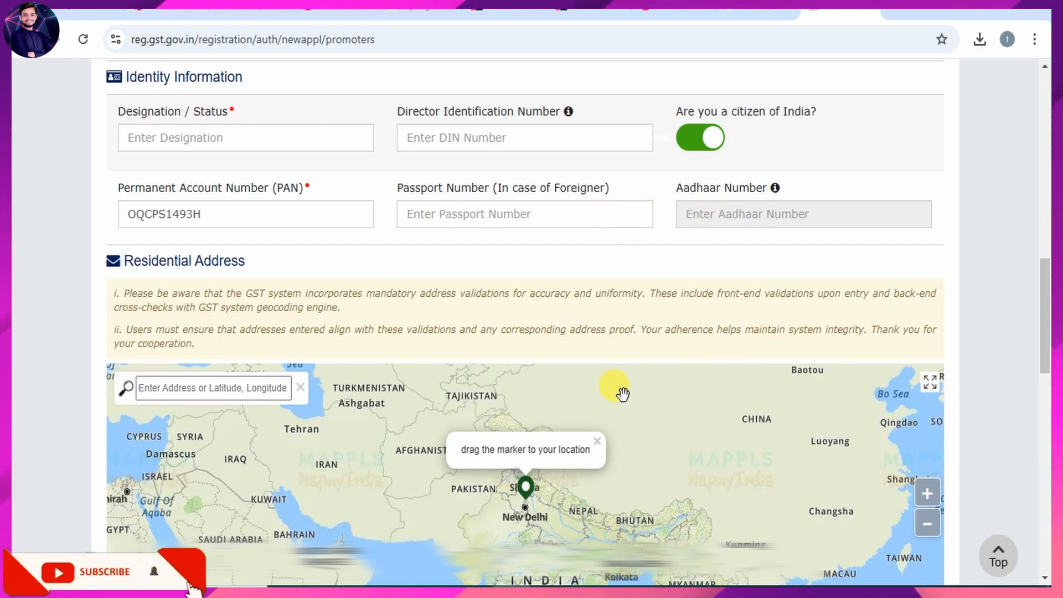
{"action": "scroll", "coordinate": [570, 343], "scroll_direction": "down", "scroll_amount": 3}
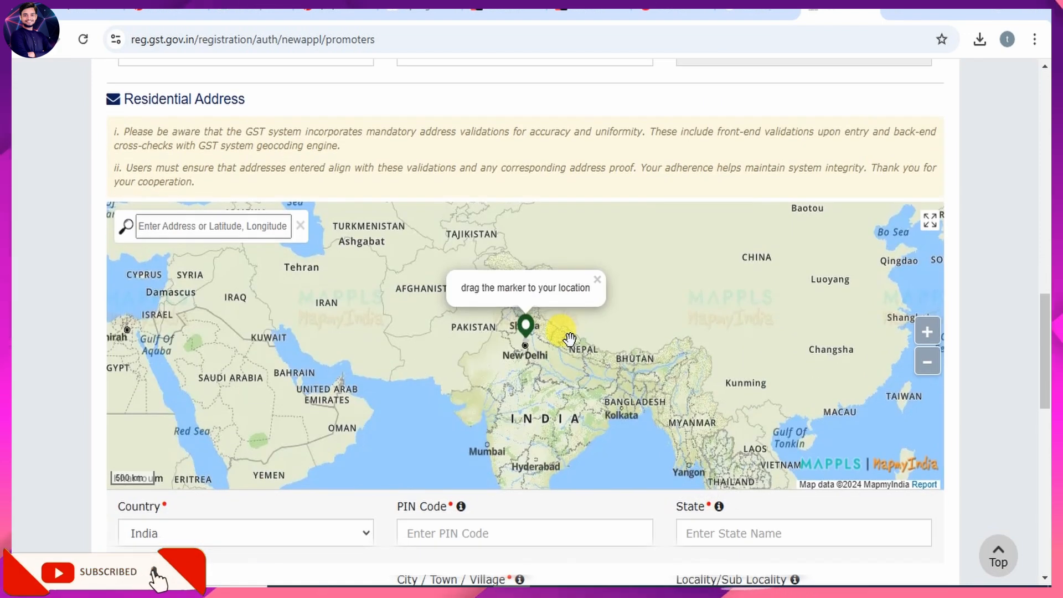
{"action": "scroll", "coordinate": [565, 501], "scroll_direction": "down", "scroll_amount": 3}
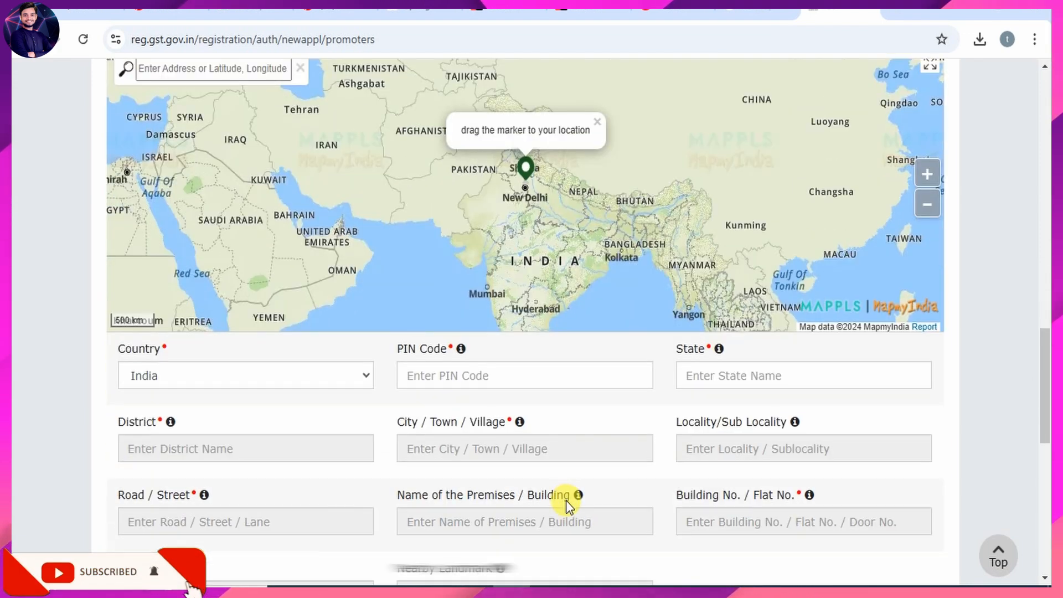
{"action": "scroll", "coordinate": [566, 501], "scroll_direction": "down", "scroll_amount": 3}
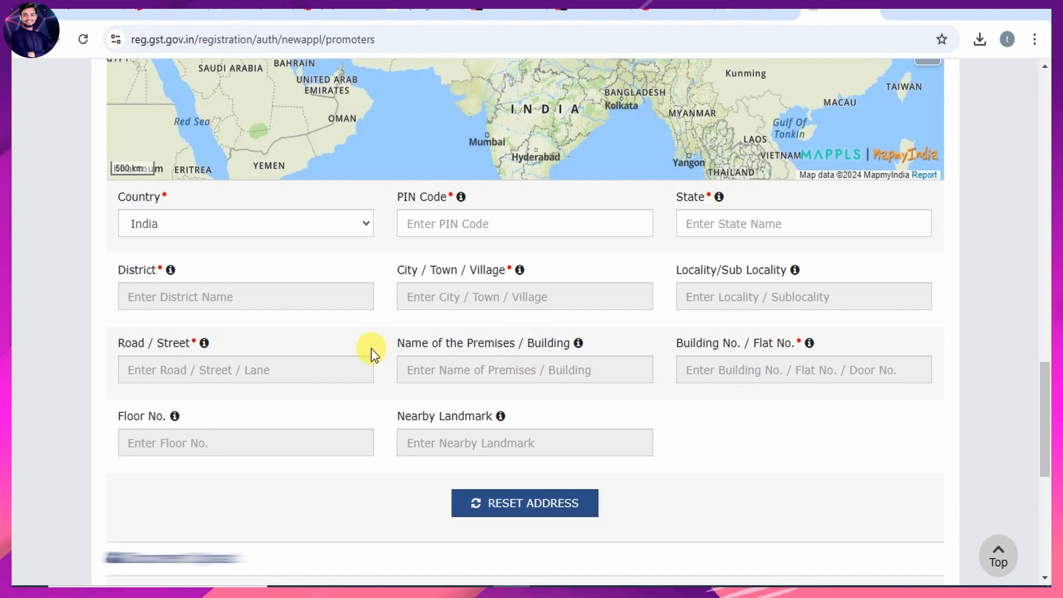
{"action": "left_click", "coordinate": [458, 218]}
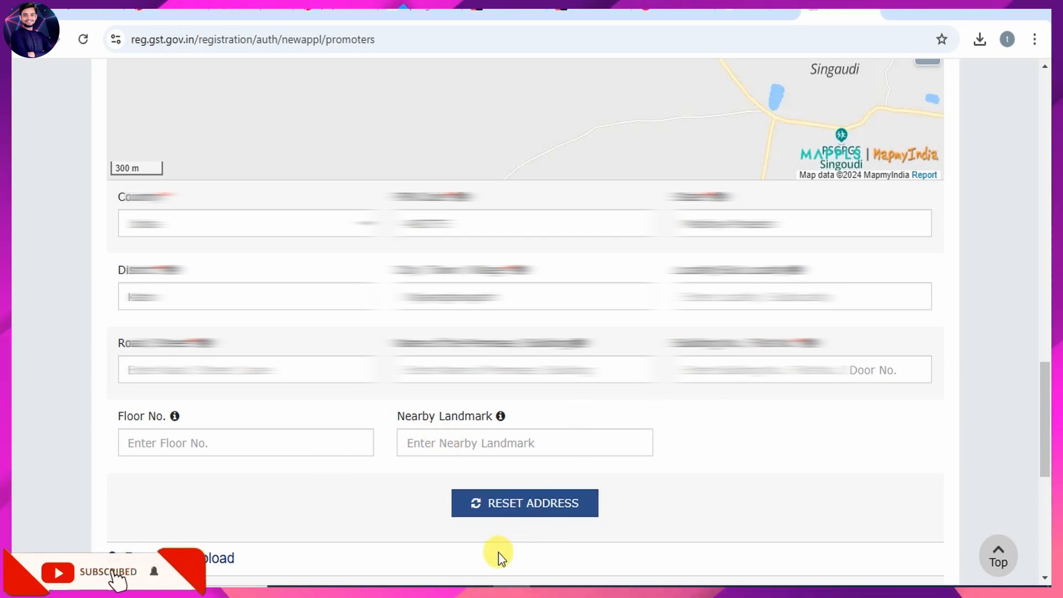
Step: Mark the proprietor as also being the authorized signatory and save the promoter details
{"action": "scroll", "coordinate": [498, 552], "scroll_direction": "down", "scroll_amount": 8}
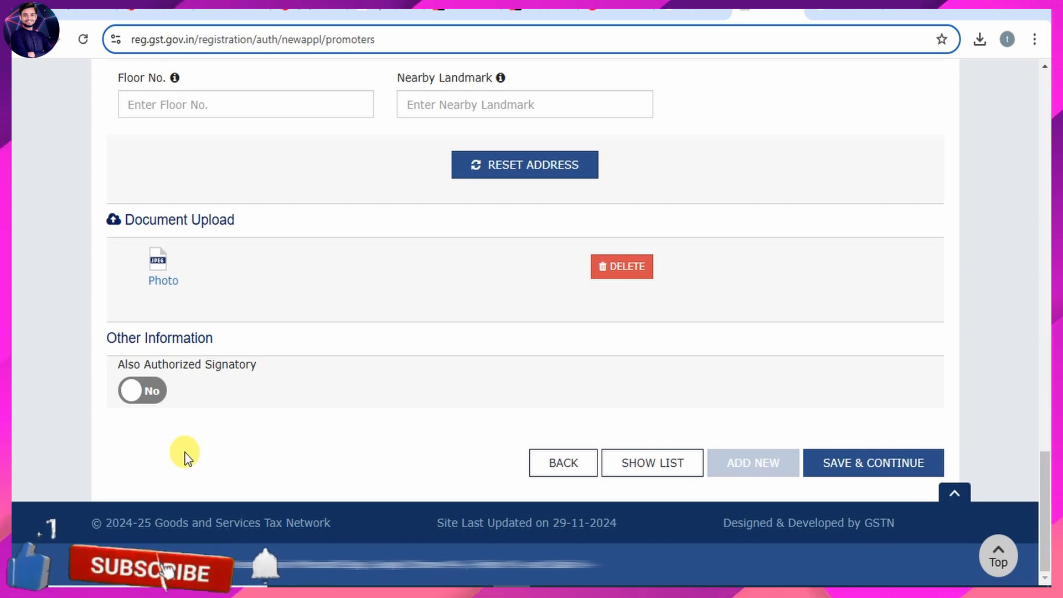
{"action": "left_click", "coordinate": [138, 395]}
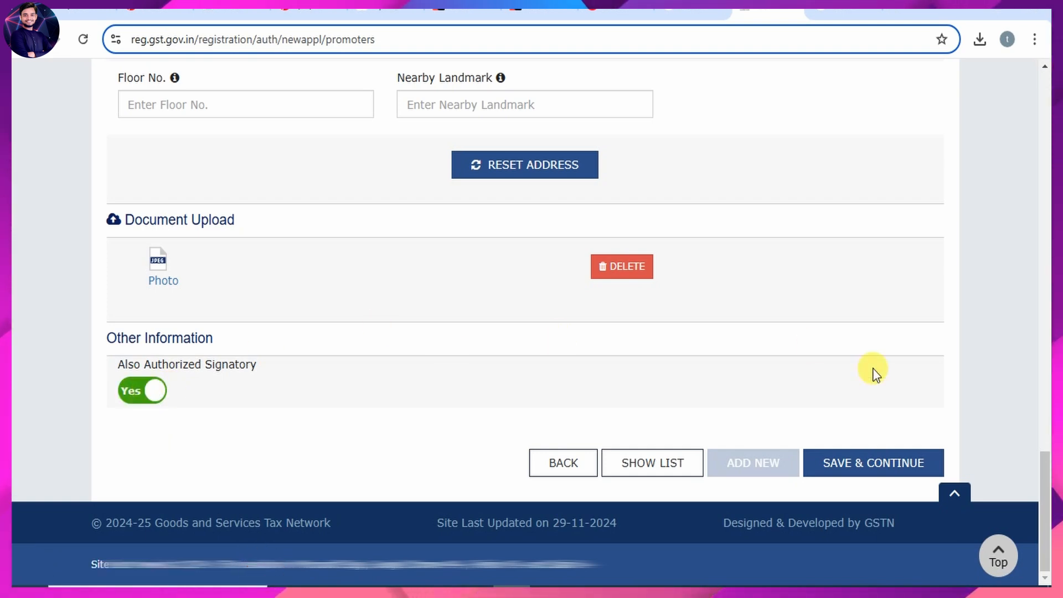
{"action": "left_click", "coordinate": [870, 450]}
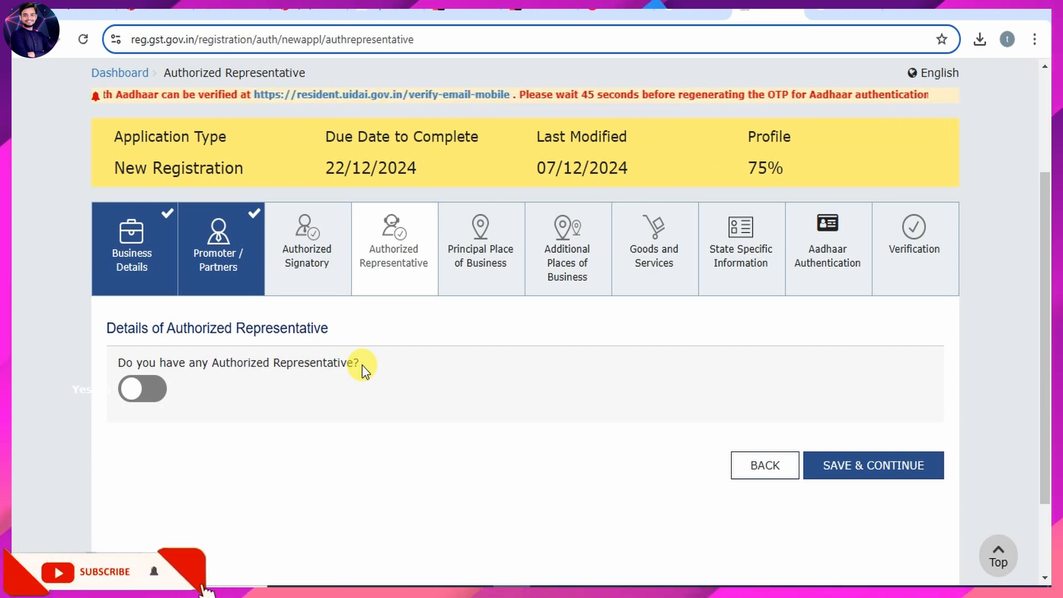
Step: Declare that there is no authorized representative and save the section to continue to the principal place of business
{"action": "left_click", "coordinate": [147, 392]}
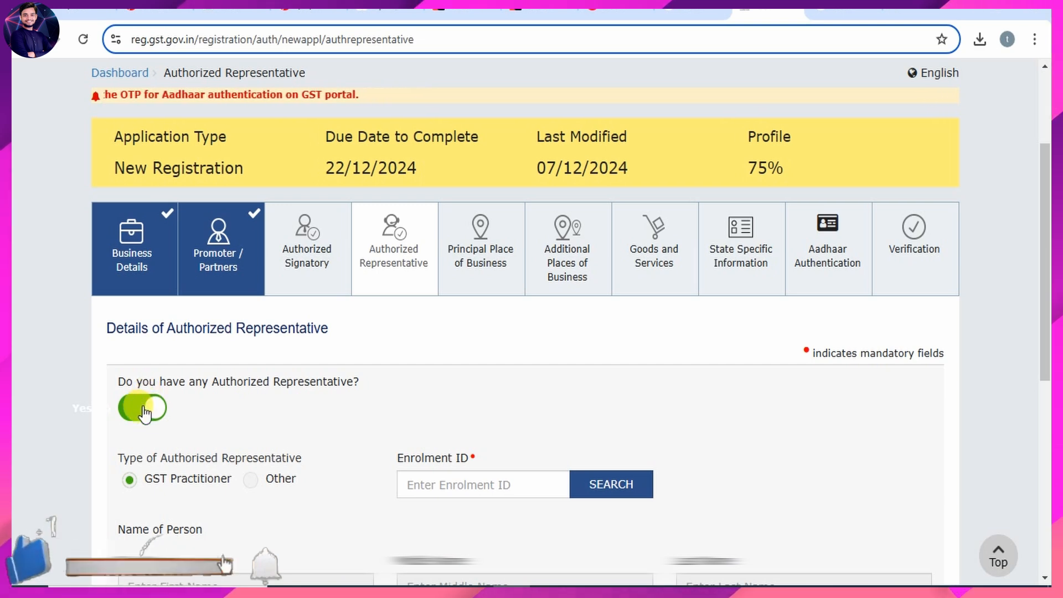
{"action": "left_click", "coordinate": [145, 405]}
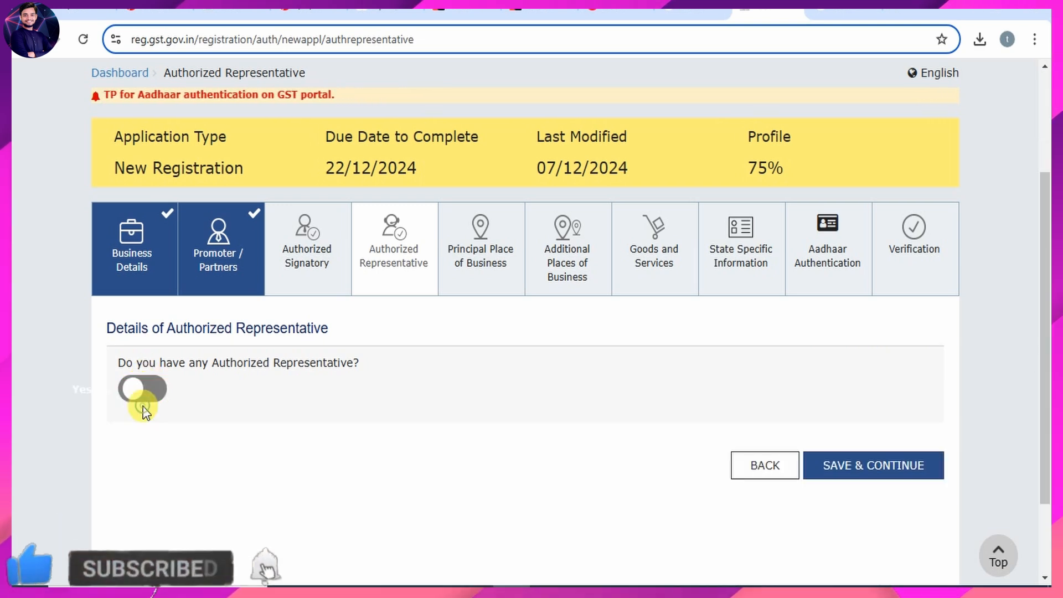
{"action": "left_click", "coordinate": [847, 464]}
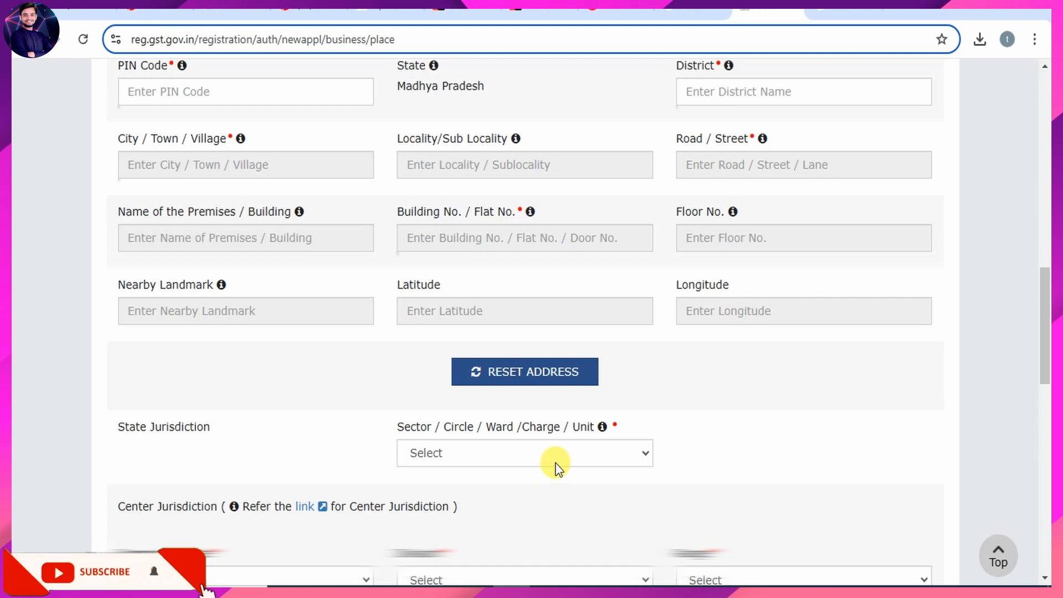
{"action": "scroll", "coordinate": [556, 464], "scroll_direction": "down", "scroll_amount": 3}
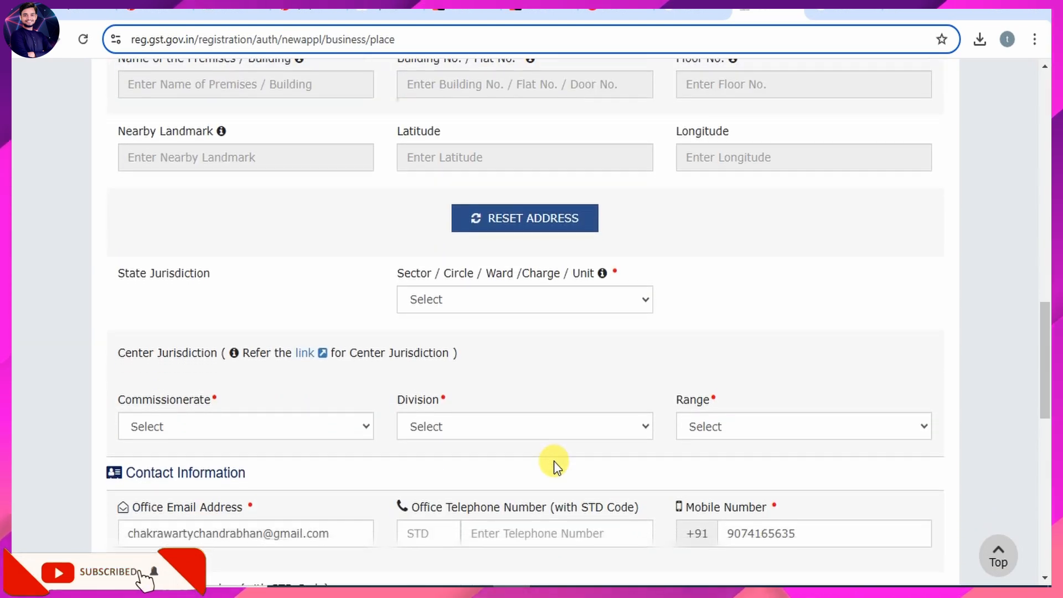
{"action": "left_click", "coordinate": [535, 306]}
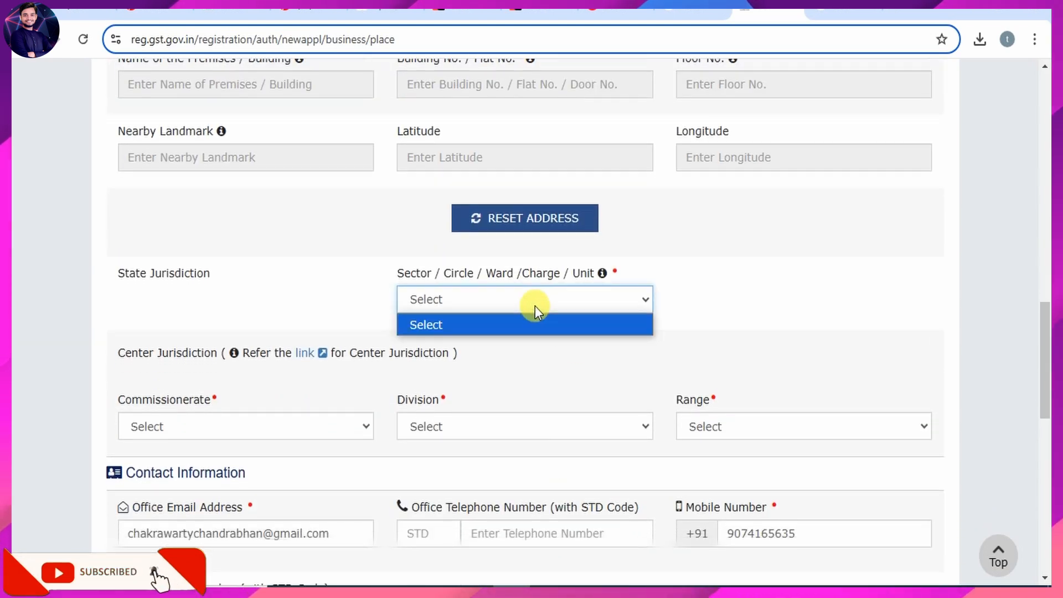
{"action": "left_click", "coordinate": [525, 293]}
{"action": "scroll", "coordinate": [525, 294], "scroll_direction": "up", "scroll_amount": 3}
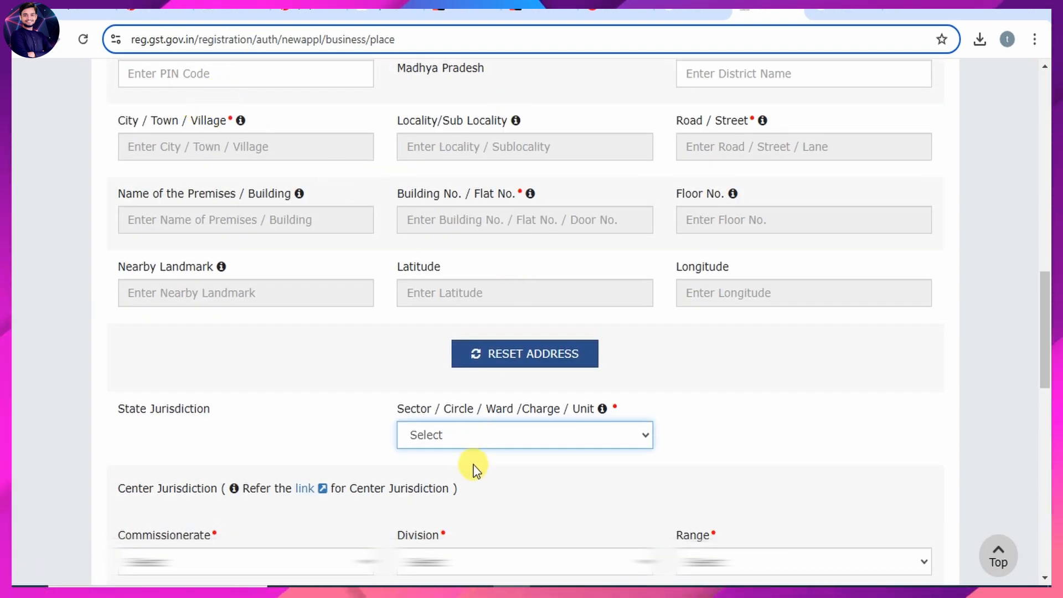
{"action": "scroll", "coordinate": [475, 468], "scroll_direction": "up", "scroll_amount": 1}
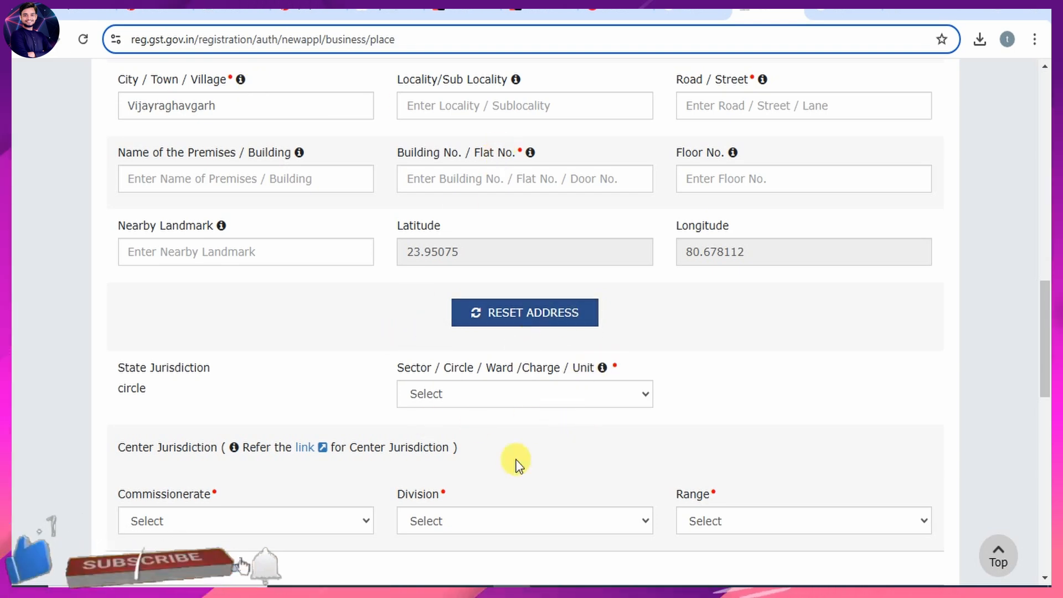
Step: Set the state jurisdiction's Sector / Circle / Ward / Charge / Unit to Jabalpur -1
{"action": "left_click", "coordinate": [494, 386]}
{"action": "scroll", "coordinate": [493, 180], "scroll_direction": "down", "scroll_amount": 3}
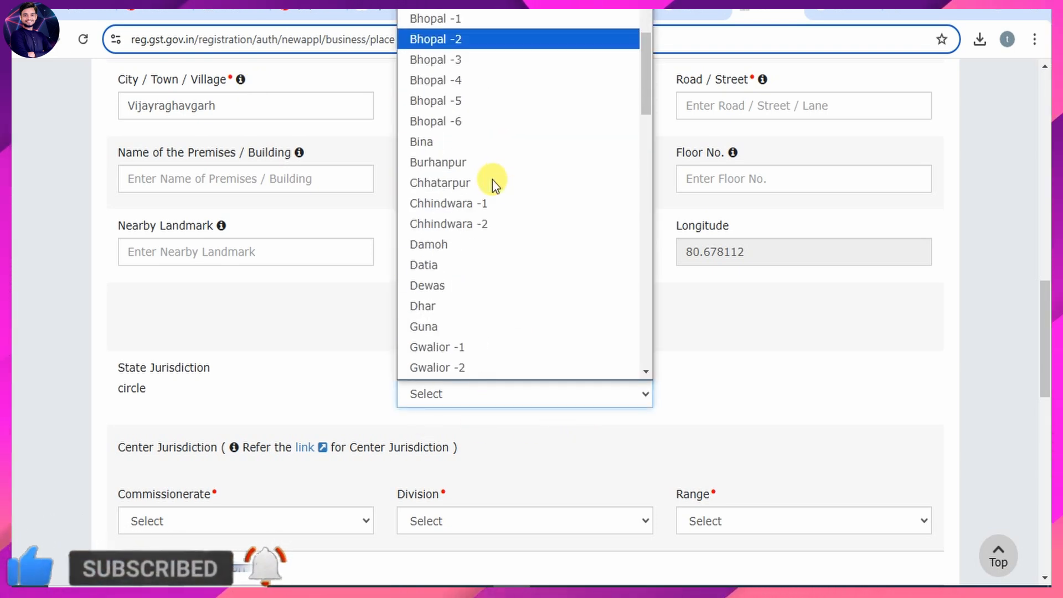
{"action": "scroll", "coordinate": [493, 180], "scroll_direction": "down", "scroll_amount": 1}
{"action": "key", "text": "j"}
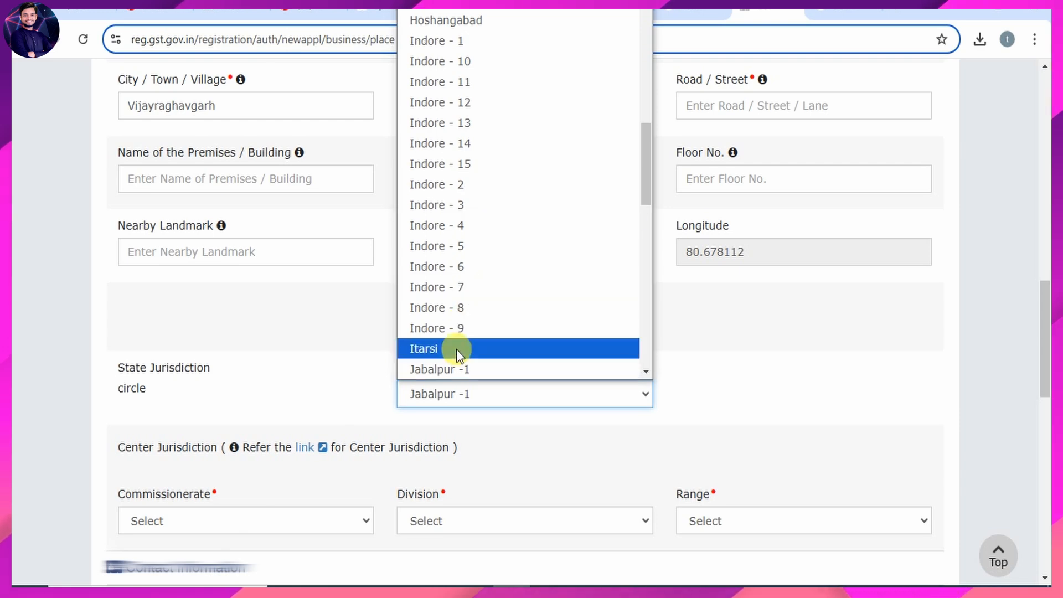
{"action": "left_click", "coordinate": [453, 368]}
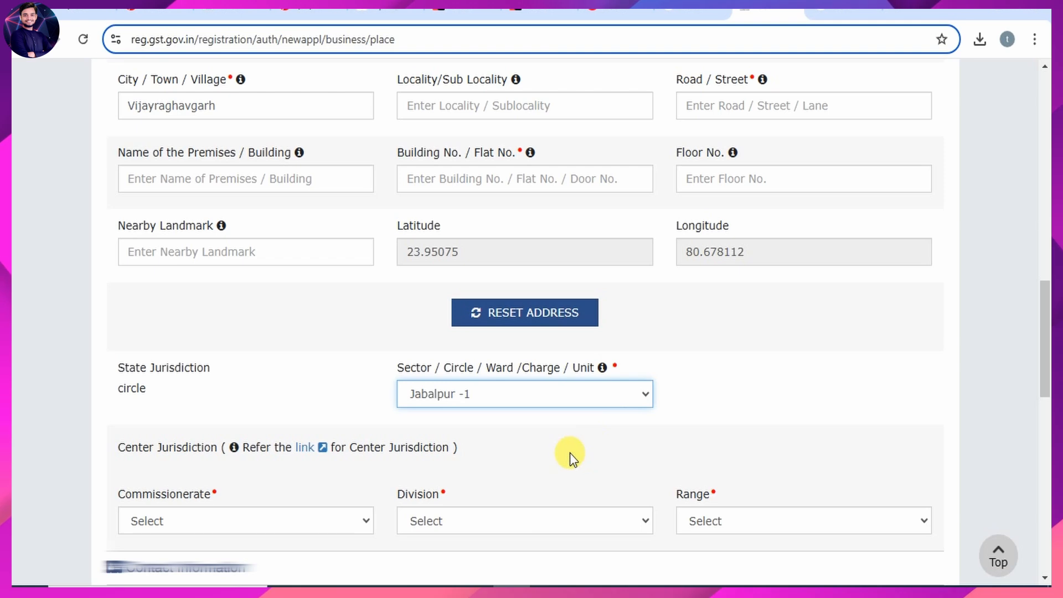
Step: Set the center jurisdiction to commissionerate JABALPUR, division SATNA and range RANGE- VIJAYRAGHAVGARH
{"action": "scroll", "coordinate": [571, 453], "scroll_direction": "down", "scroll_amount": 4}
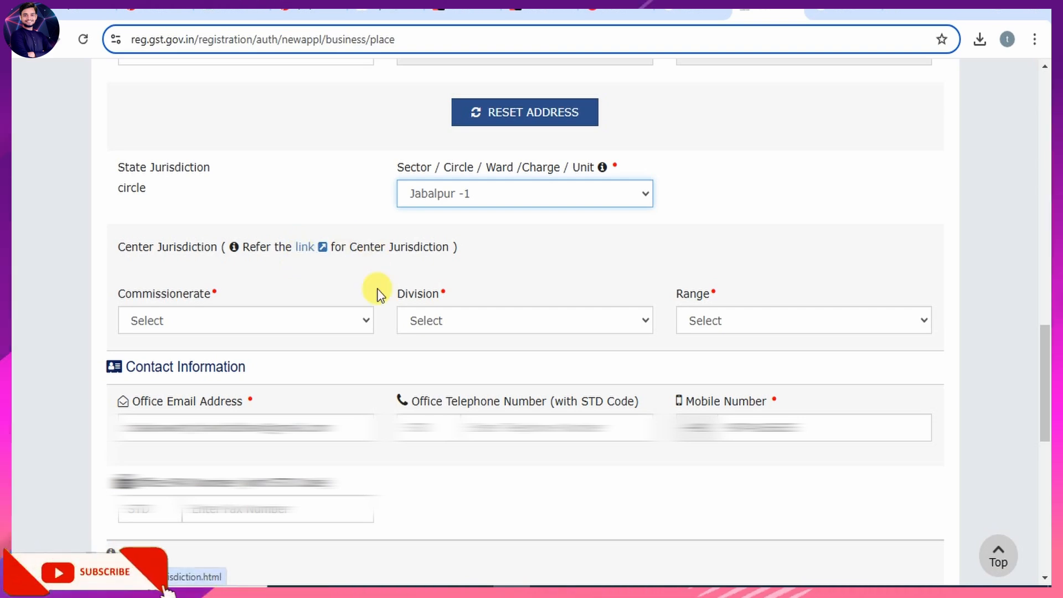
{"action": "left_click", "coordinate": [237, 320]}
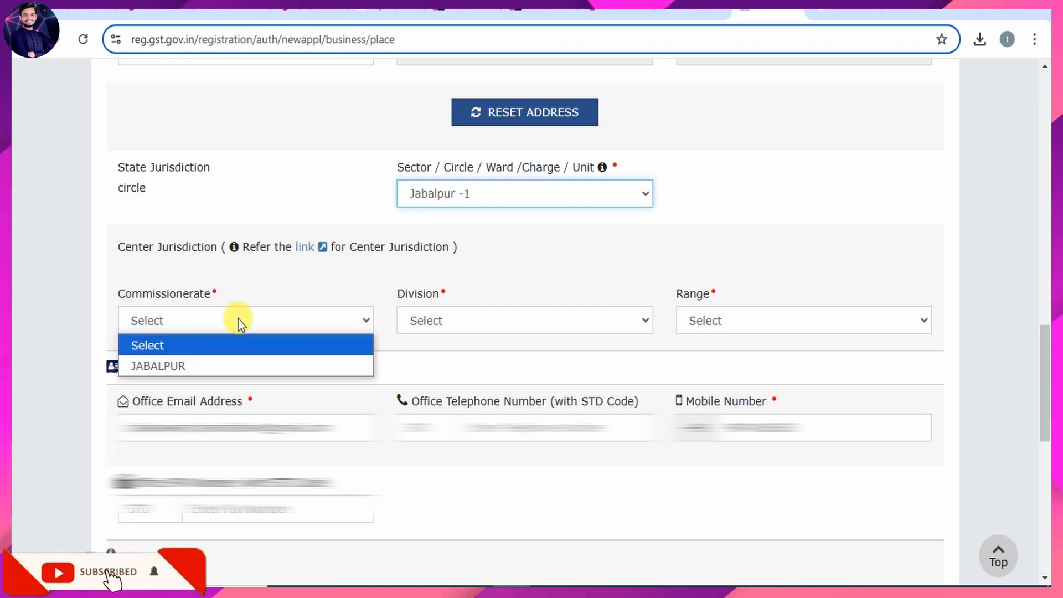
{"action": "left_click", "coordinate": [186, 367]}
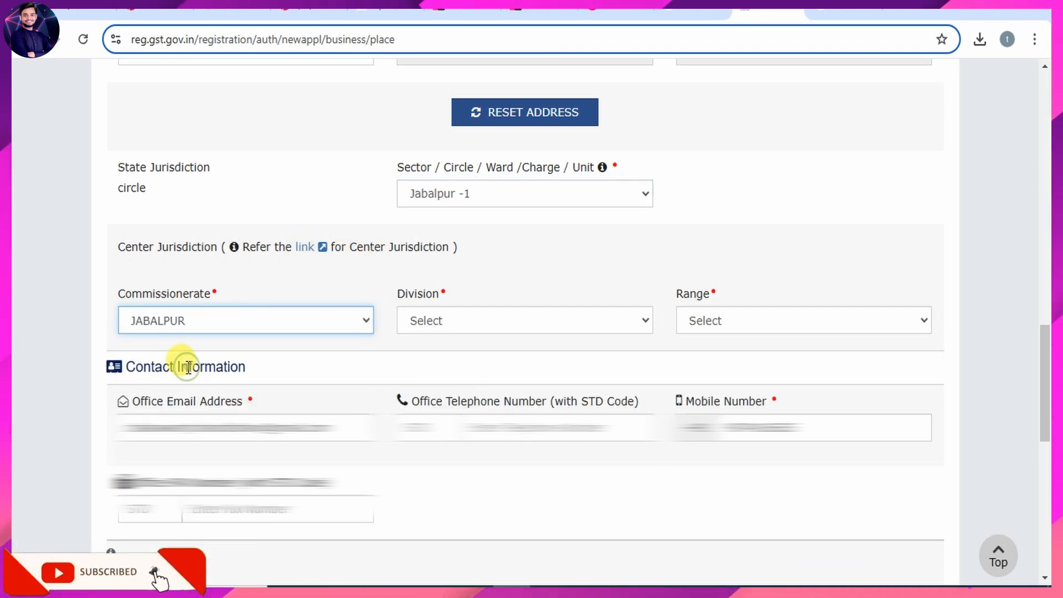
{"action": "left_click", "coordinate": [474, 320]}
{"action": "left_click", "coordinate": [450, 360]}
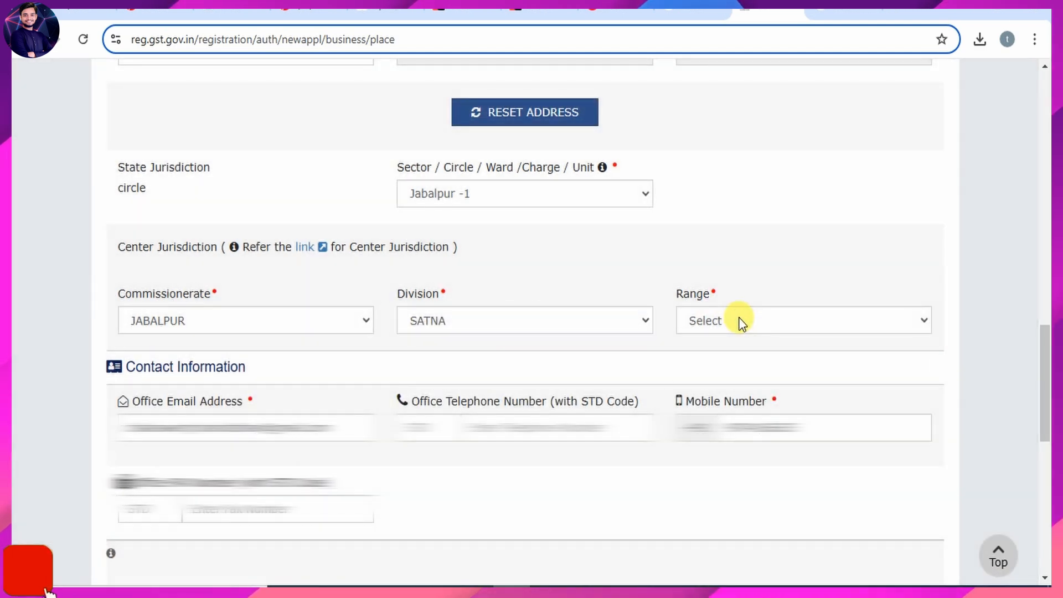
{"action": "left_click", "coordinate": [739, 321]}
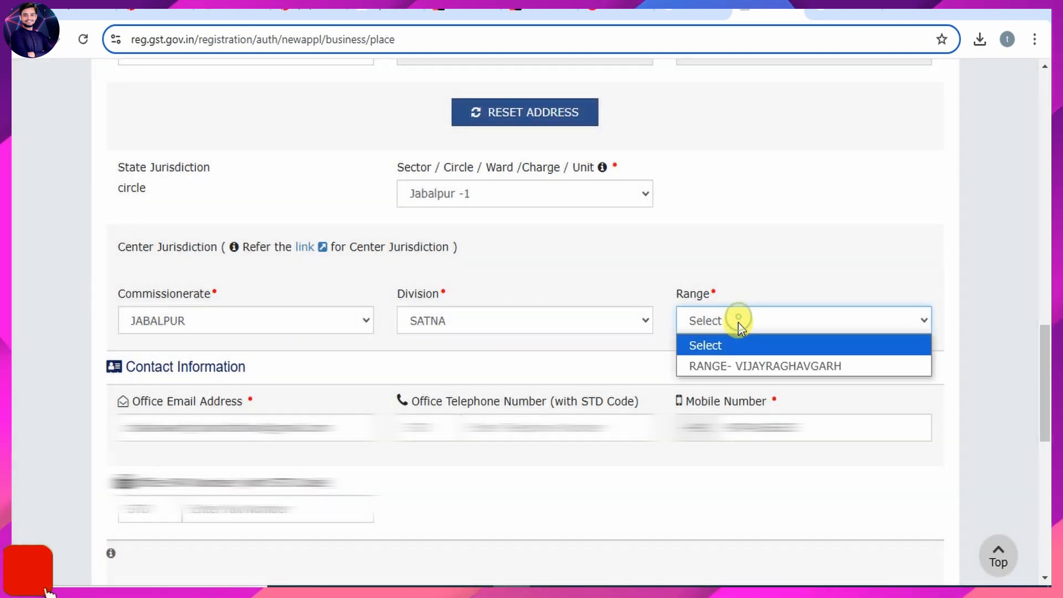
{"action": "left_click", "coordinate": [733, 366]}
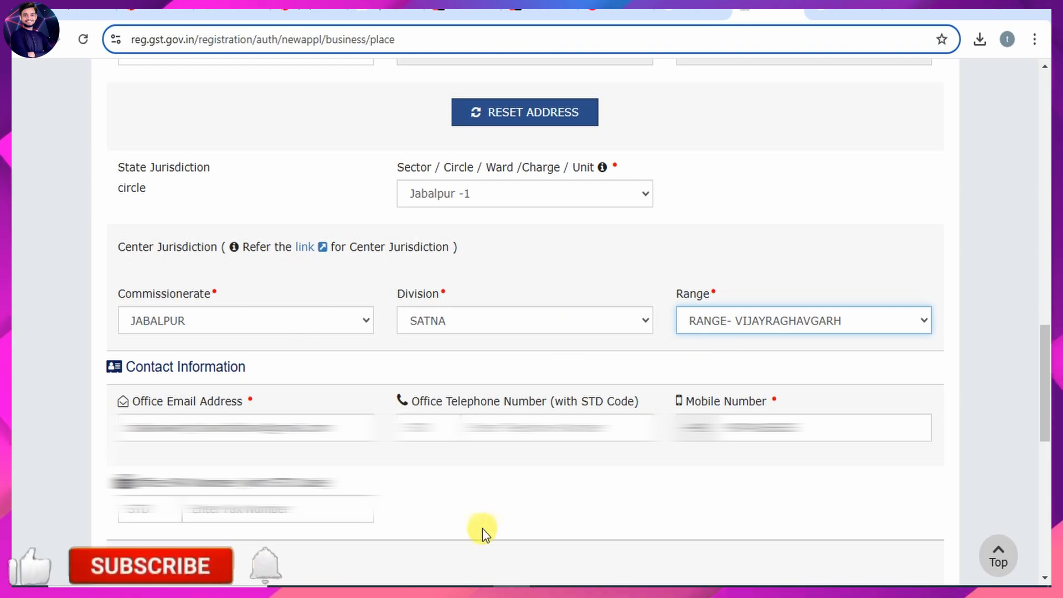
Step: Set the nature of possession of premises to Rented with Rent / Lease agreement as proof of principal place of business
{"action": "scroll", "coordinate": [333, 427], "scroll_direction": "down", "scroll_amount": 7}
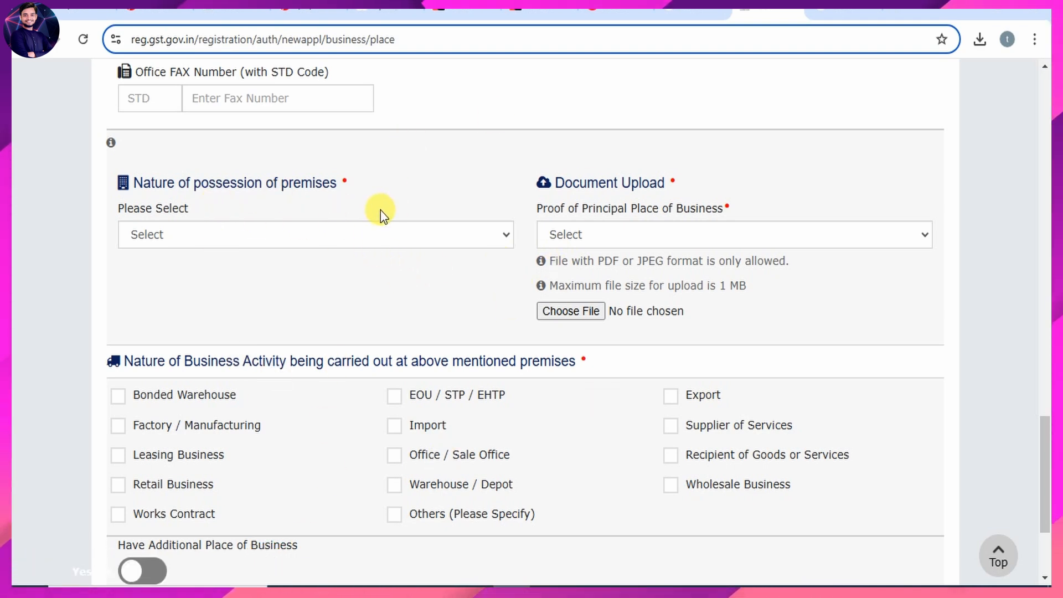
{"action": "left_click", "coordinate": [360, 242]}
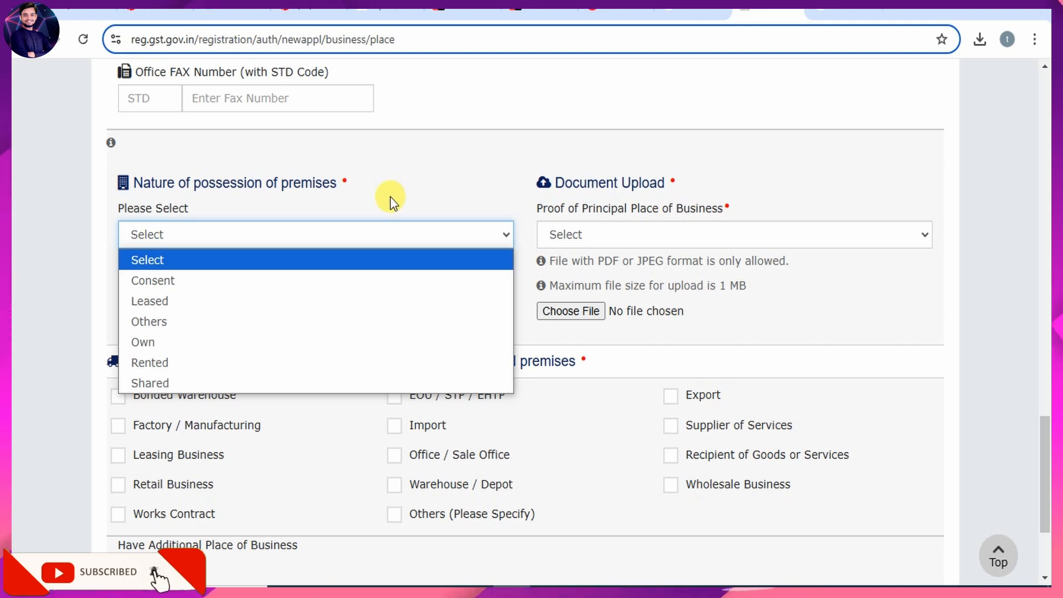
{"action": "left_click", "coordinate": [204, 363]}
{"action": "left_click", "coordinate": [588, 236]}
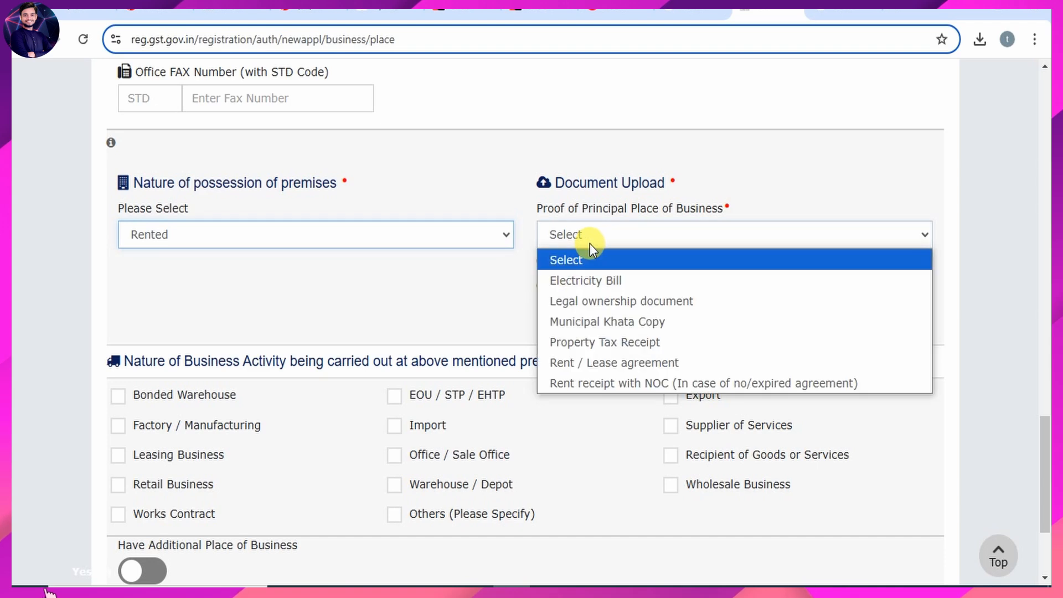
{"action": "left_click", "coordinate": [606, 361]}
Step: Change the nature of possession of premises to Consent and view the proof documents offered for it
{"action": "left_click", "coordinate": [452, 245]}
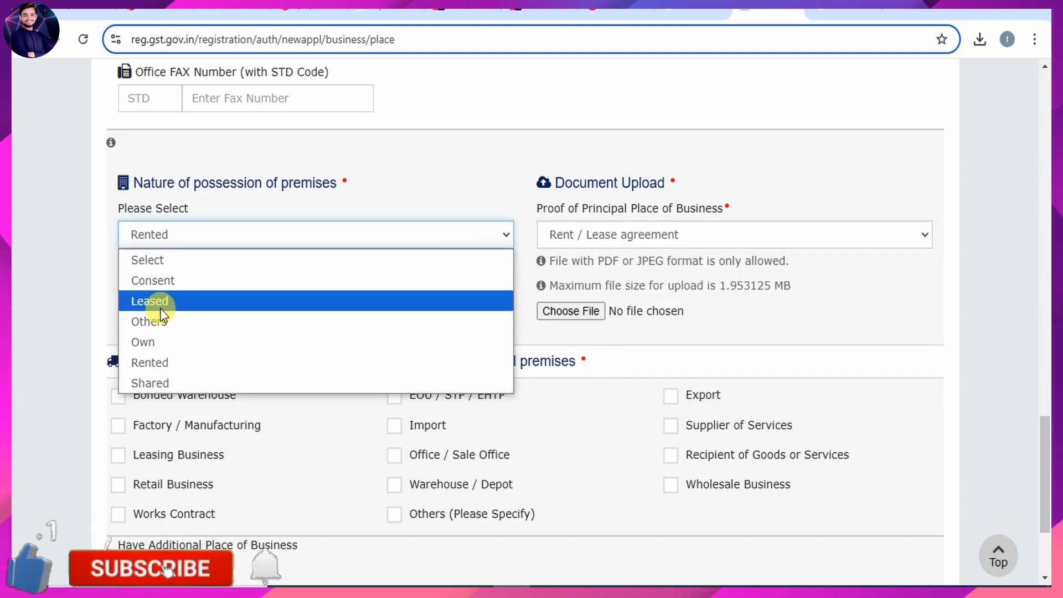
{"action": "left_click", "coordinate": [174, 285]}
{"action": "left_click", "coordinate": [610, 234]}
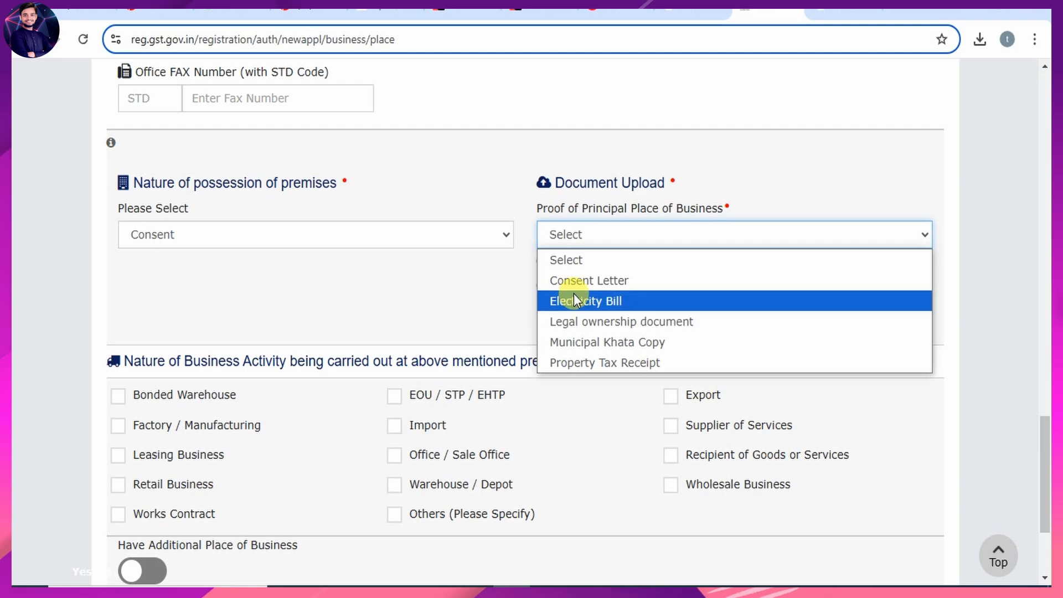
Step: Set the nature of possession of premises to Leased and check the proof documents offered for it
{"action": "left_click", "coordinate": [420, 224]}
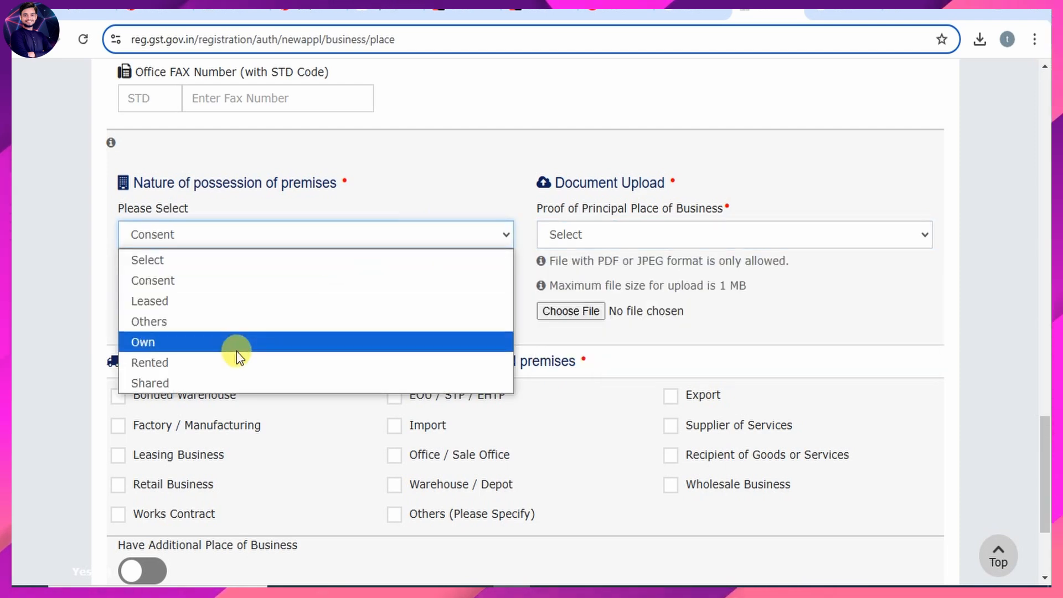
{"action": "left_click", "coordinate": [196, 294]}
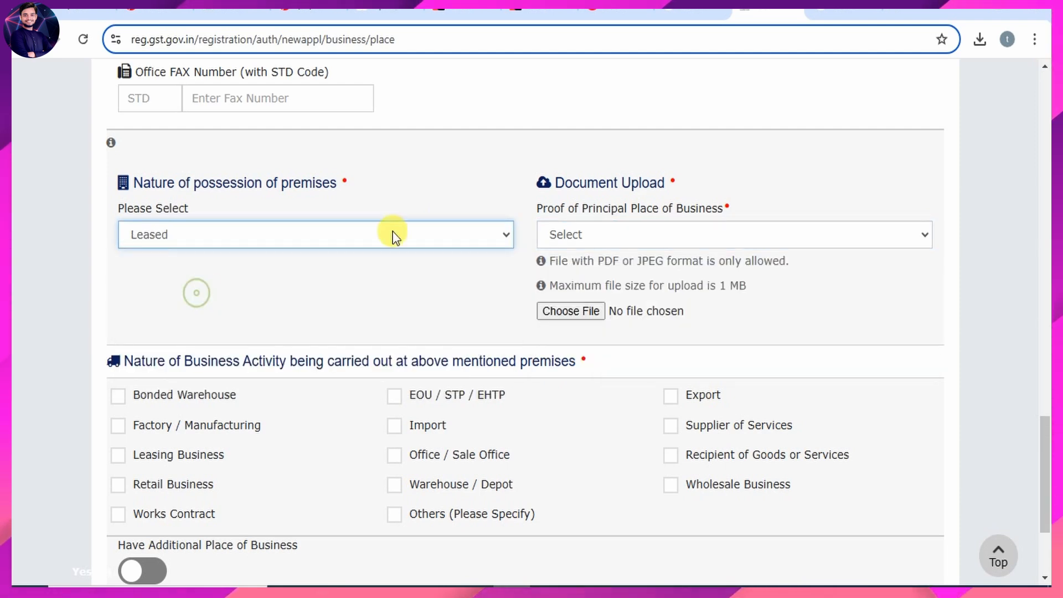
{"action": "left_click", "coordinate": [623, 232]}
{"action": "left_click", "coordinate": [463, 290]}
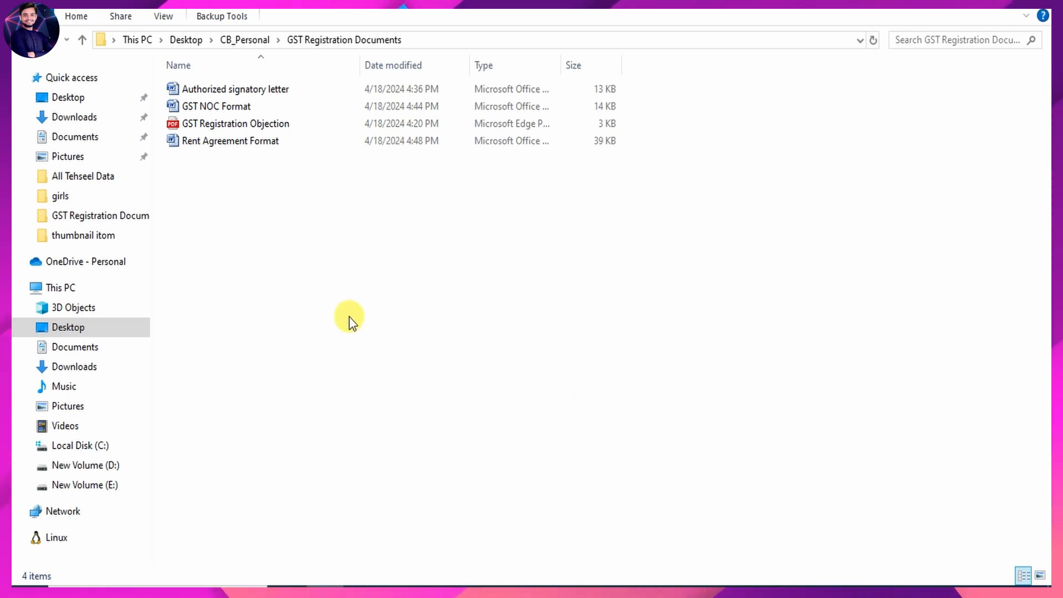
Step: Open the Rent Agreement Format document in Word and review its clauses, witness and signature blocks, and list of enclosures
{"action": "double_click", "coordinate": [240, 143]}
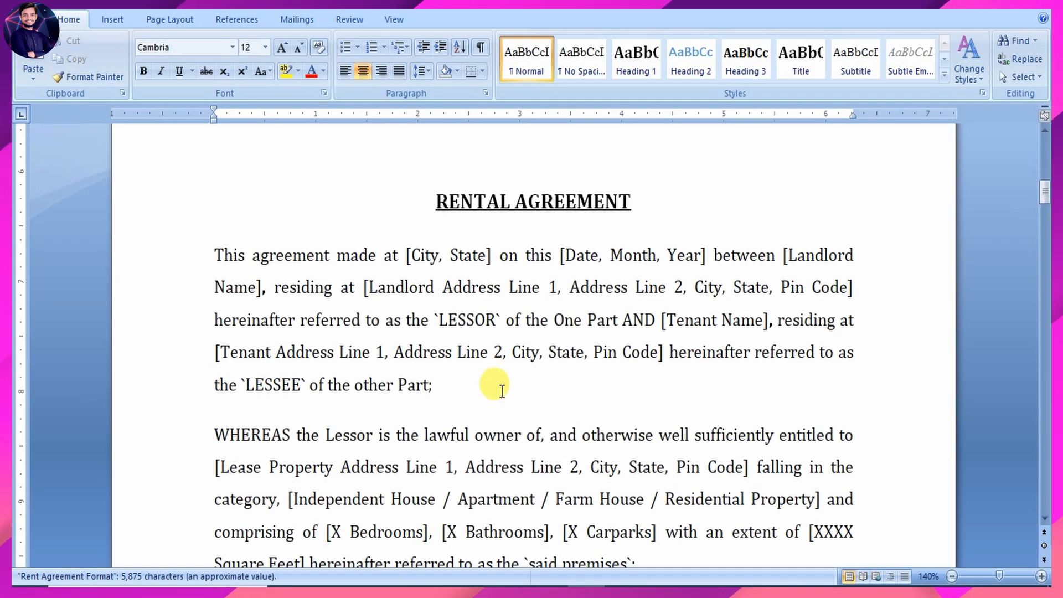
{"action": "scroll", "coordinate": [502, 391], "scroll_direction": "down", "scroll_amount": 12}
{"action": "scroll", "coordinate": [502, 391], "scroll_direction": "up", "scroll_amount": 11}
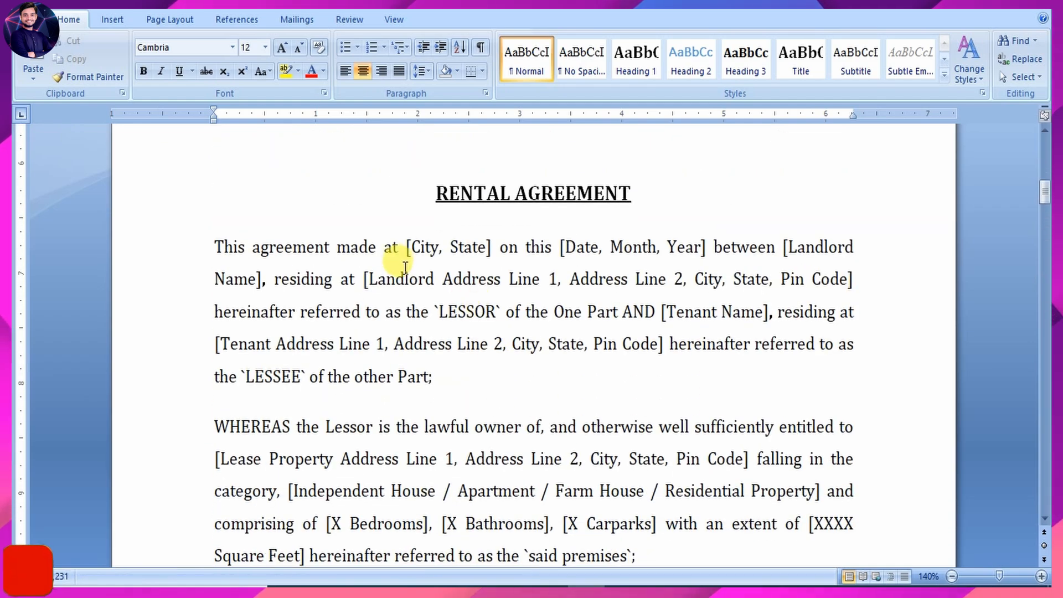
{"action": "scroll", "coordinate": [459, 446], "scroll_direction": "down", "scroll_amount": 20}
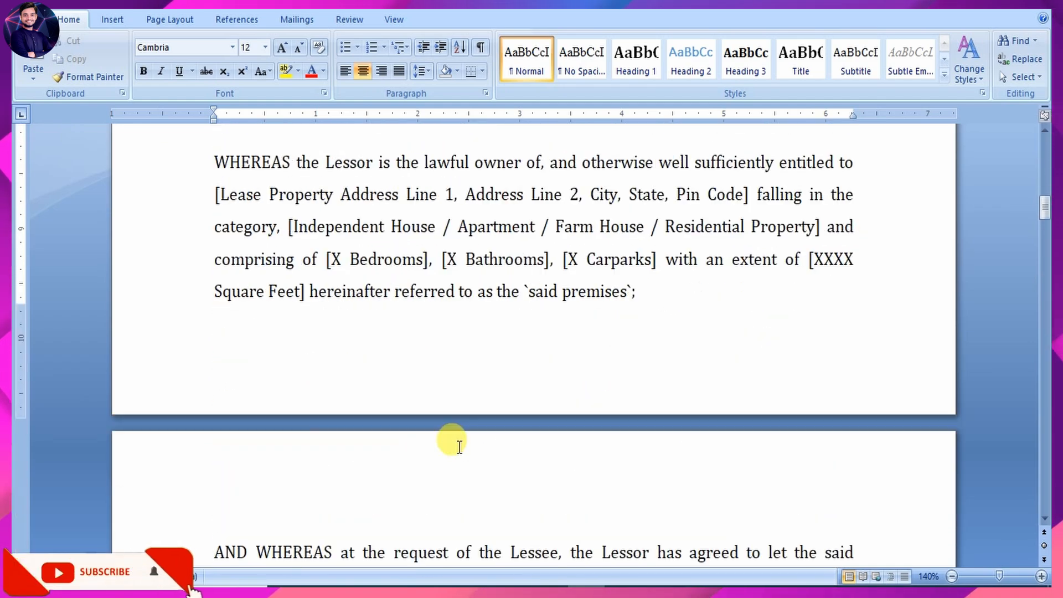
{"action": "scroll", "coordinate": [460, 446], "scroll_direction": "down", "scroll_amount": 6}
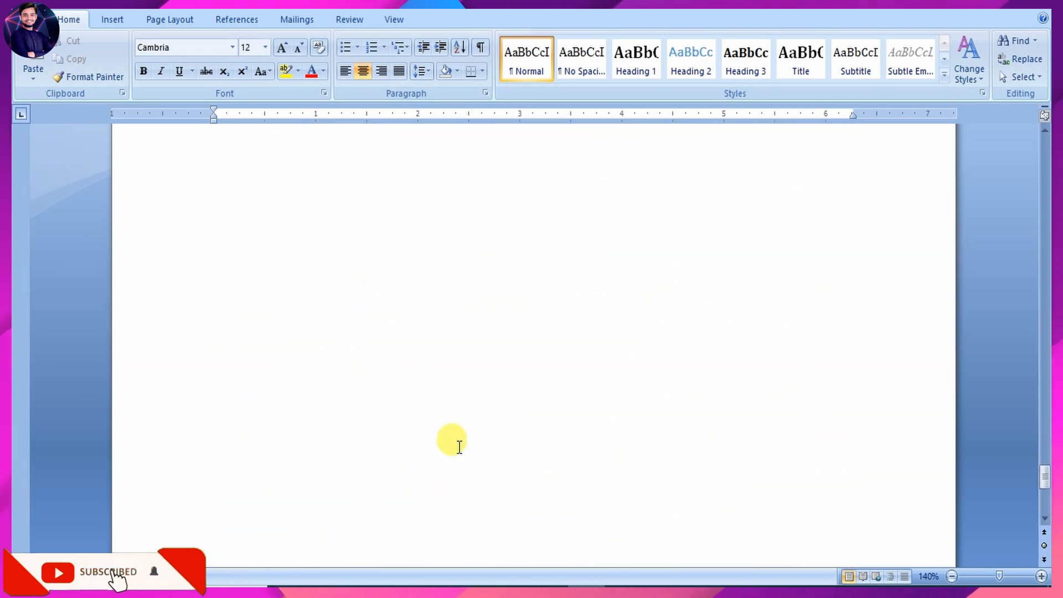
{"action": "scroll", "coordinate": [461, 502], "scroll_direction": "down", "scroll_amount": 10}
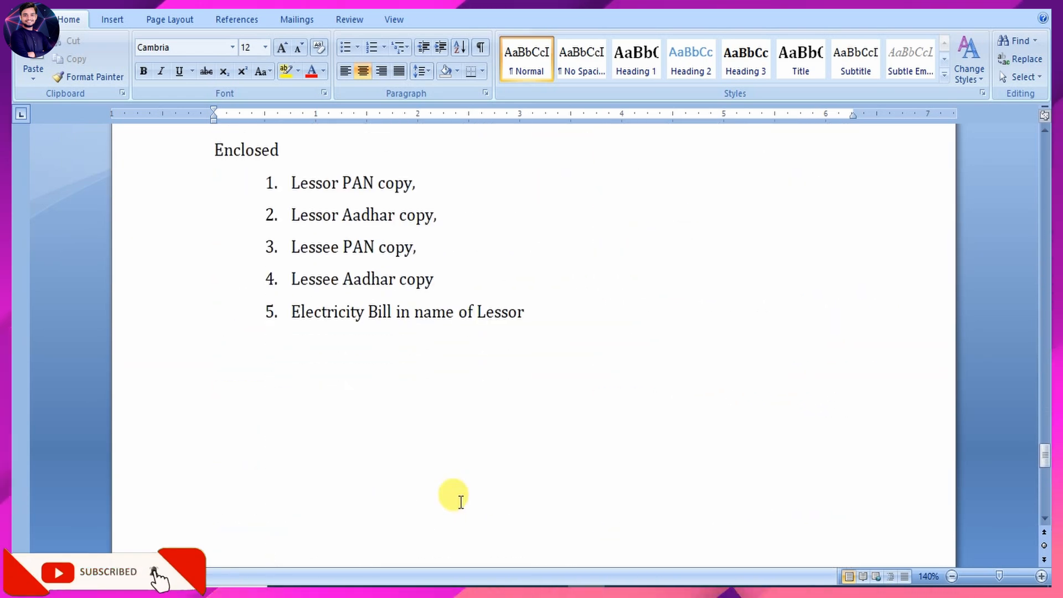
{"action": "scroll", "coordinate": [458, 499], "scroll_direction": "up", "scroll_amount": 8}
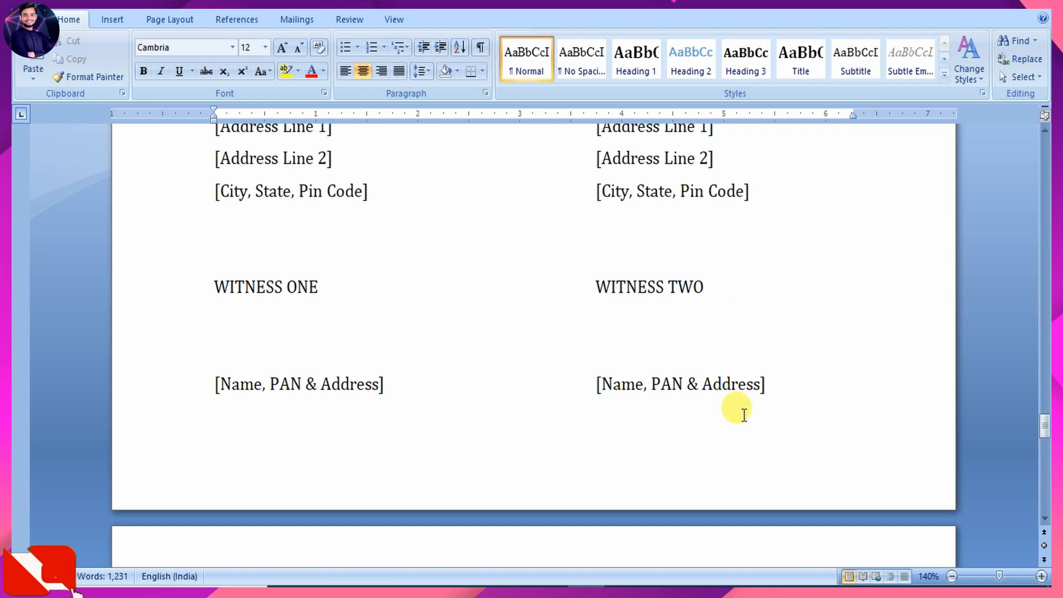
{"action": "scroll", "coordinate": [523, 160], "scroll_direction": "up", "scroll_amount": 2}
{"action": "scroll", "coordinate": [526, 163], "scroll_direction": "up", "scroll_amount": 11}
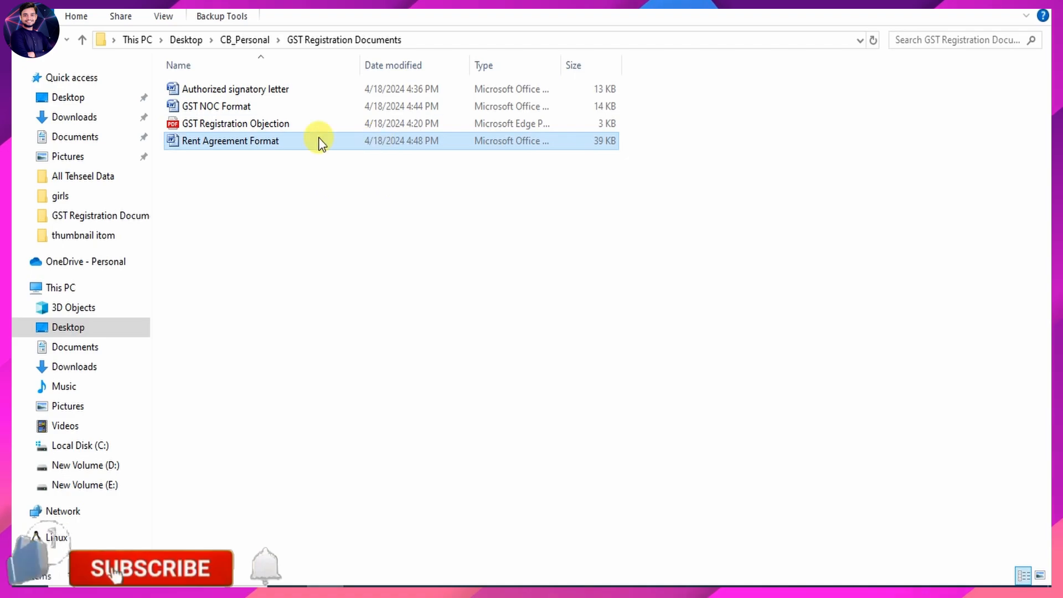
Step: Open the Authorized signatory letter in Word, review its declaration text and highlight the company name heading
{"action": "double_click", "coordinate": [240, 89]}
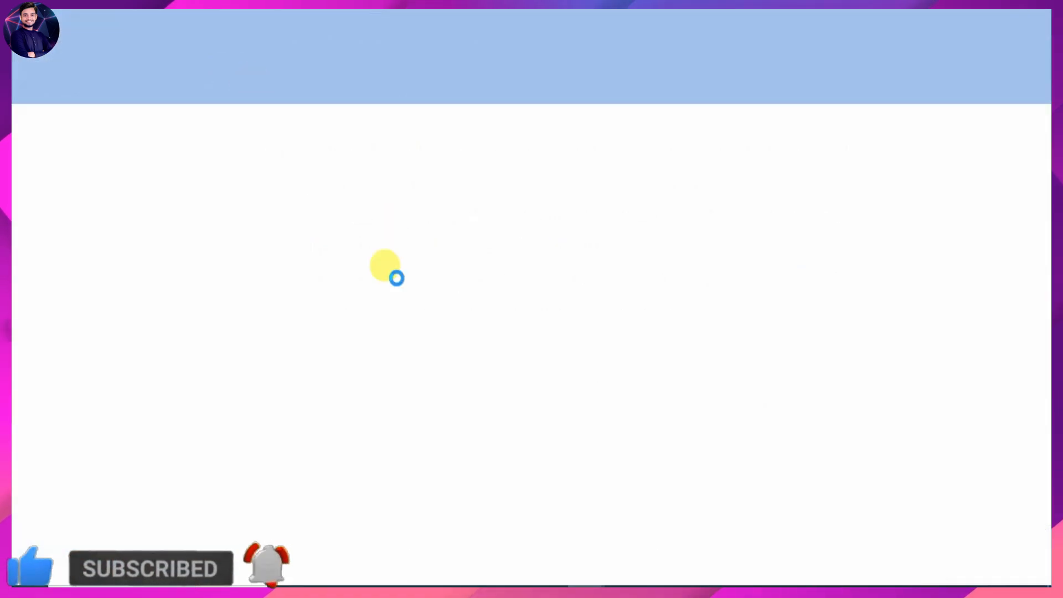
{"action": "scroll", "coordinate": [390, 290], "scroll_direction": "down", "scroll_amount": 15}
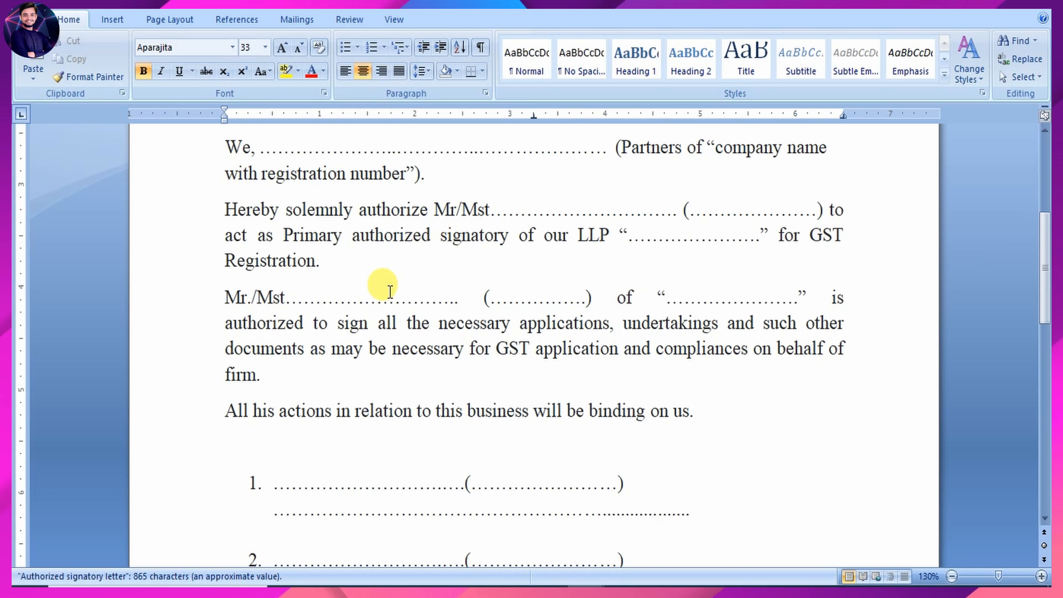
{"action": "scroll", "coordinate": [390, 292], "scroll_direction": "up", "scroll_amount": 14}
{"action": "scroll", "coordinate": [387, 293], "scroll_direction": "up", "scroll_amount": 1}
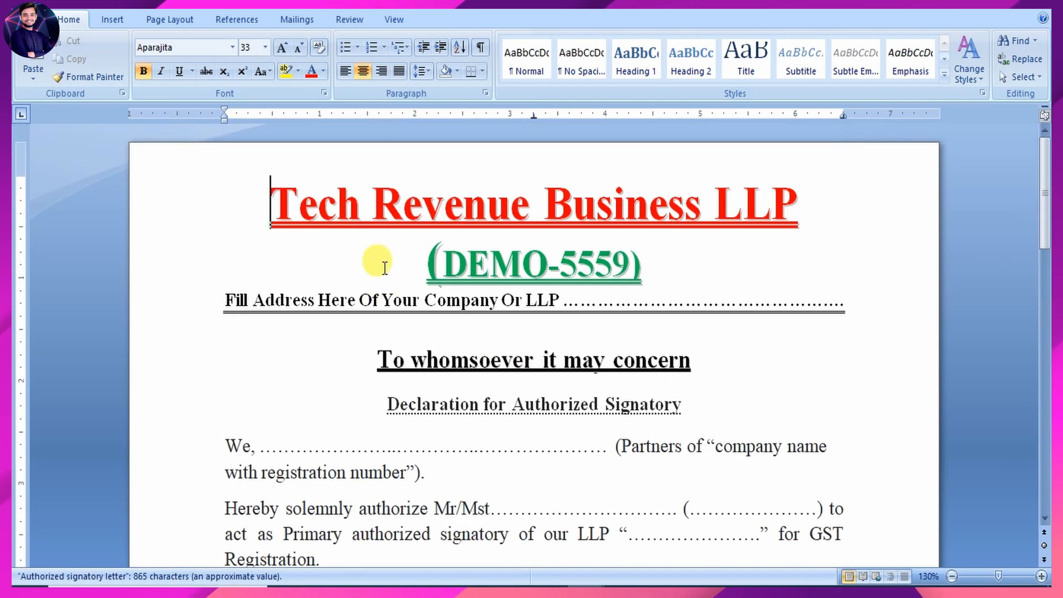
{"action": "left_click_drag", "start_coordinate": [279, 208], "coordinate": [755, 178]}
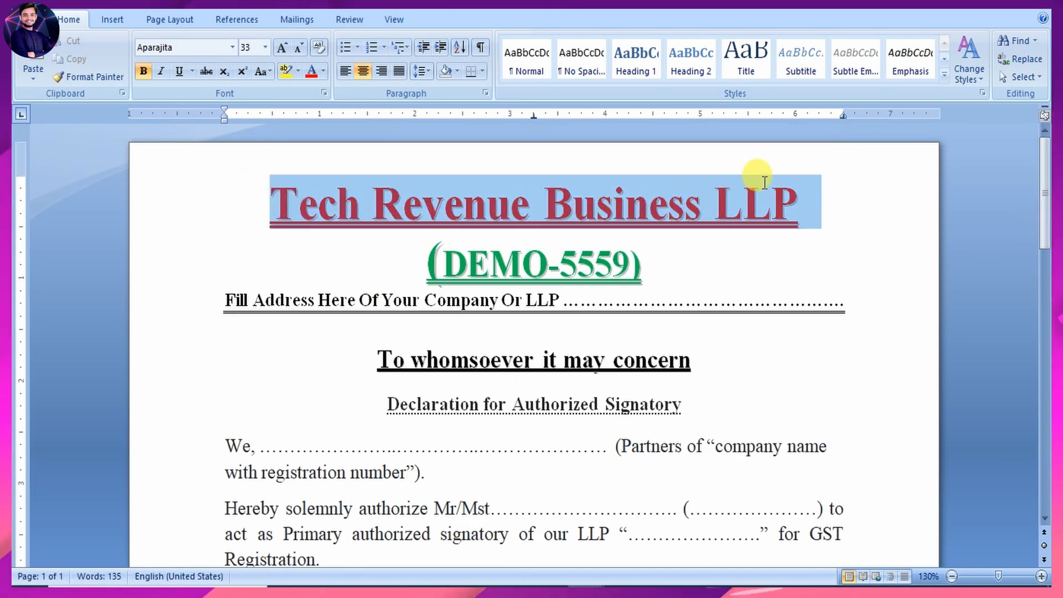
Step: Highlight the registration number line under the company name and review the signatory letter's declaration, partner lines and acceptance section
{"action": "left_click_drag", "start_coordinate": [428, 277], "coordinate": [664, 260]}
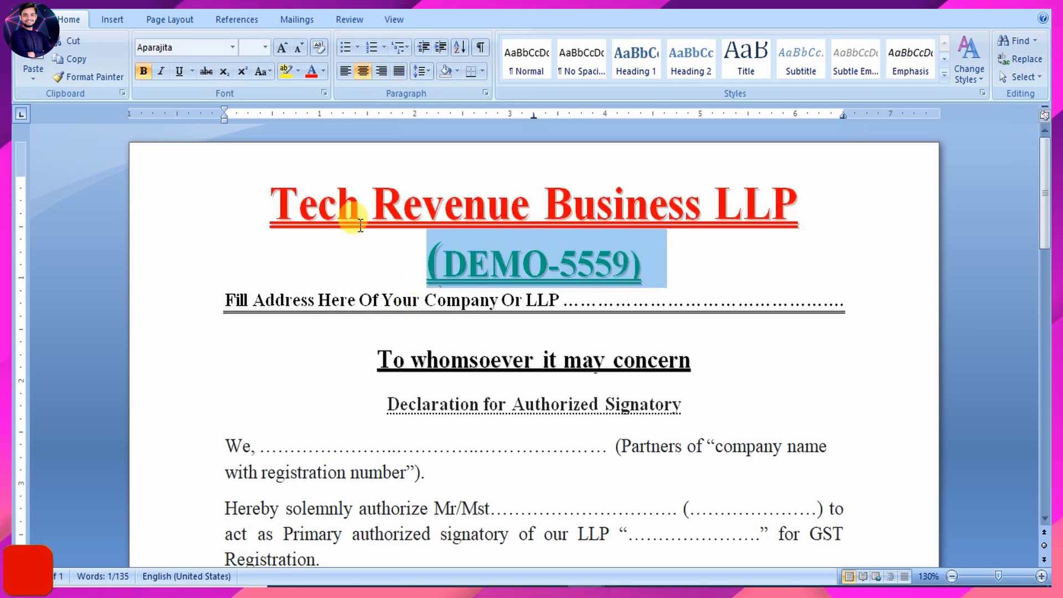
{"action": "left_click", "coordinate": [645, 282]}
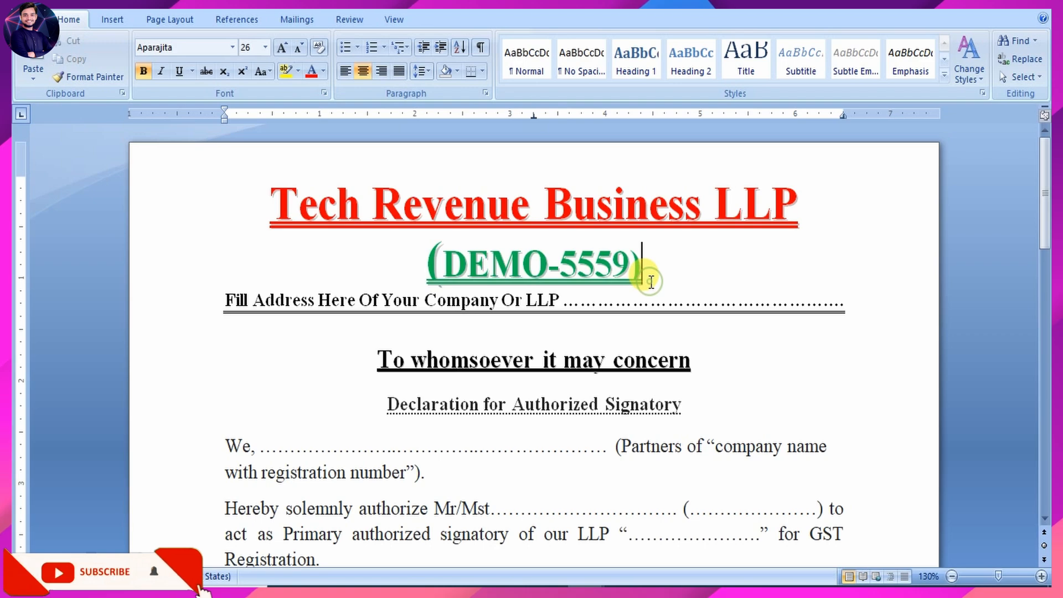
{"action": "scroll", "coordinate": [463, 455], "scroll_direction": "down", "scroll_amount": 3}
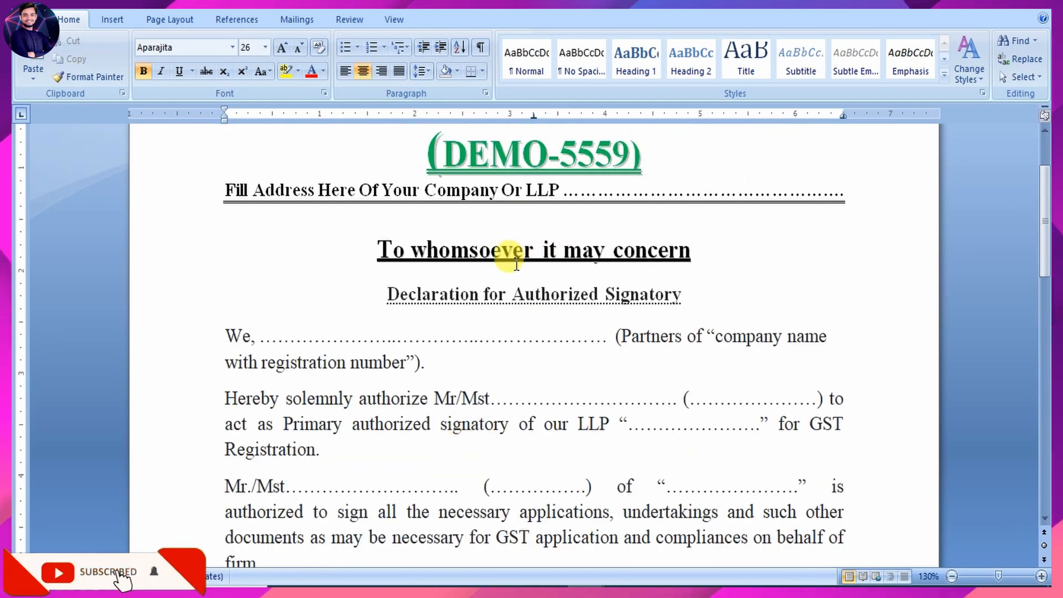
{"action": "scroll", "coordinate": [404, 420], "scroll_direction": "down", "scroll_amount": 4}
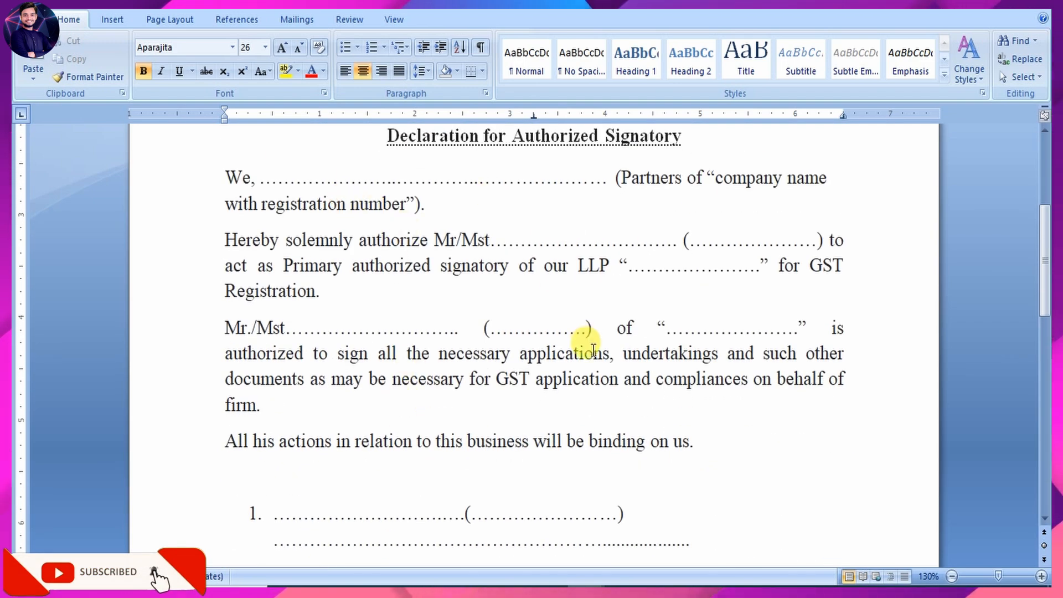
{"action": "scroll", "coordinate": [576, 354], "scroll_direction": "down", "scroll_amount": 3}
{"action": "scroll", "coordinate": [377, 271], "scroll_direction": "up", "scroll_amount": 3}
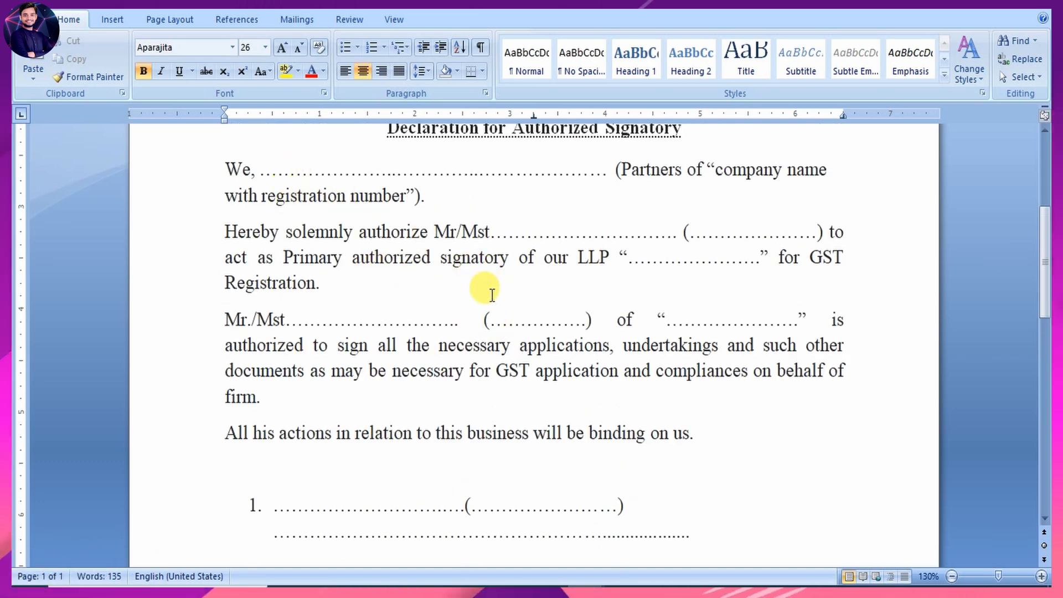
{"action": "scroll", "coordinate": [517, 339], "scroll_direction": "down", "scroll_amount": 8}
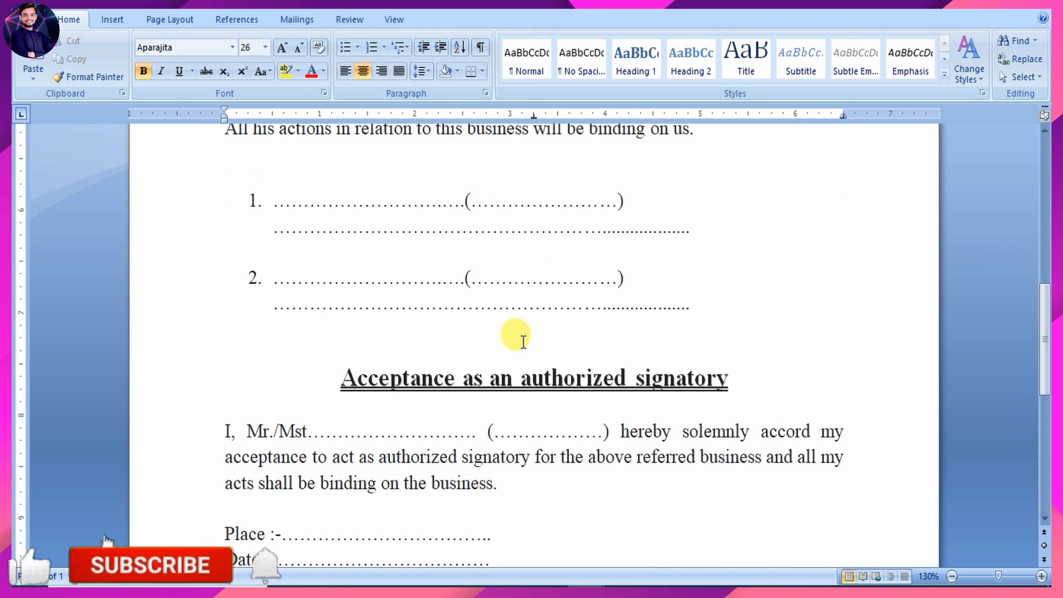
{"action": "scroll", "coordinate": [443, 415], "scroll_direction": "down", "scroll_amount": 1}
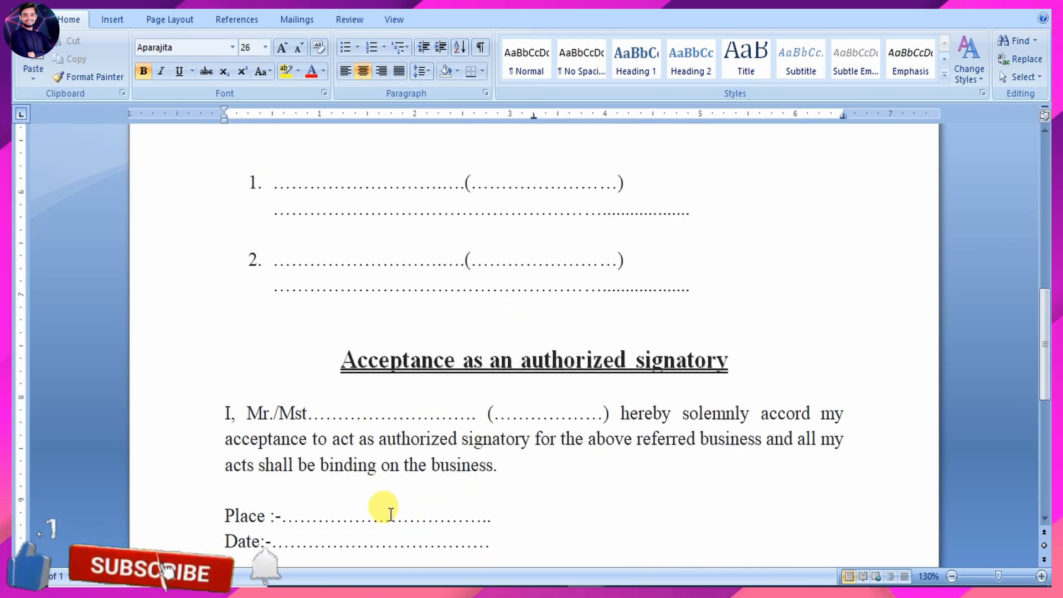
{"action": "scroll", "coordinate": [360, 498], "scroll_direction": "down", "scroll_amount": 3}
{"action": "scroll", "coordinate": [471, 480], "scroll_direction": "down", "scroll_amount": 2}
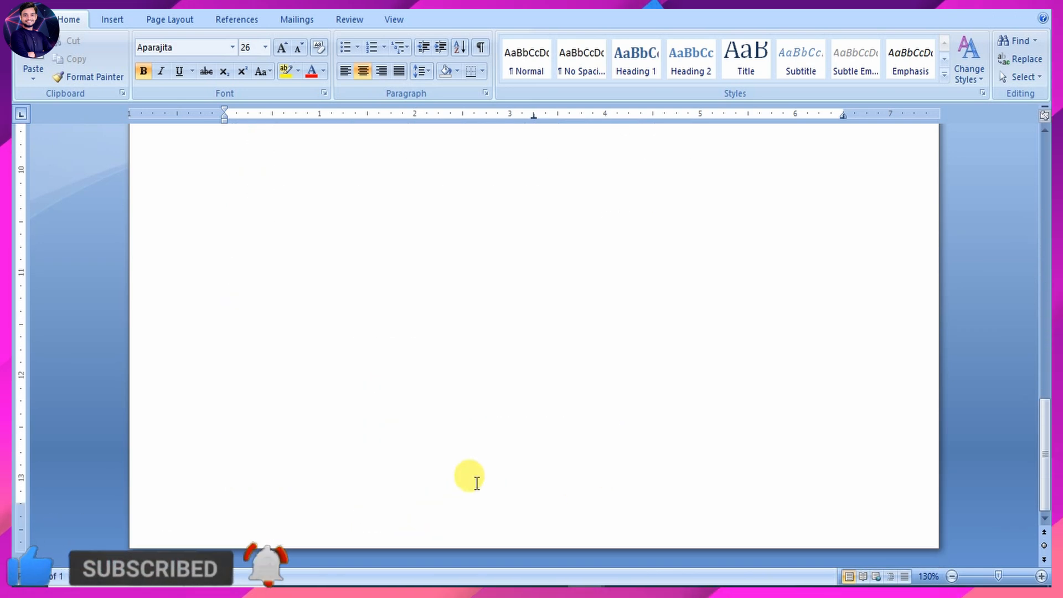
{"action": "scroll", "coordinate": [476, 484], "scroll_direction": "up", "scroll_amount": 1}
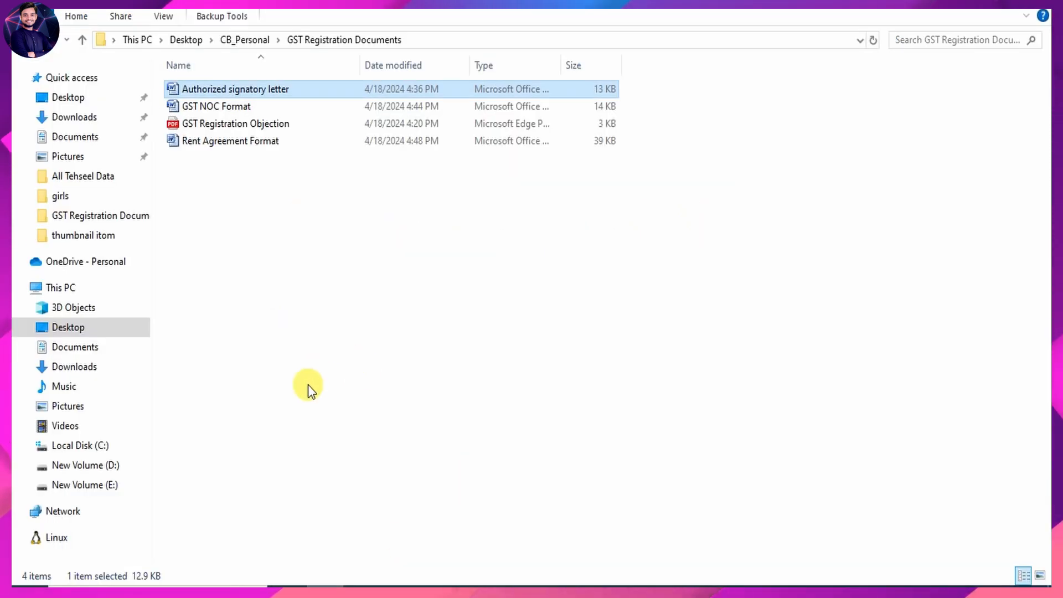
Step: Open the GST NOC Format document in Word and review its owner, property address, business name and signature placeholders
{"action": "double_click", "coordinate": [227, 107]}
{"action": "scroll", "coordinate": [403, 285], "scroll_direction": "down", "scroll_amount": 3}
{"action": "scroll", "coordinate": [402, 288], "scroll_direction": "up", "scroll_amount": 1}
{"action": "scroll", "coordinate": [401, 288], "scroll_direction": "up", "scroll_amount": 1}
{"action": "scroll", "coordinate": [441, 458], "scroll_direction": "down", "scroll_amount": 3}
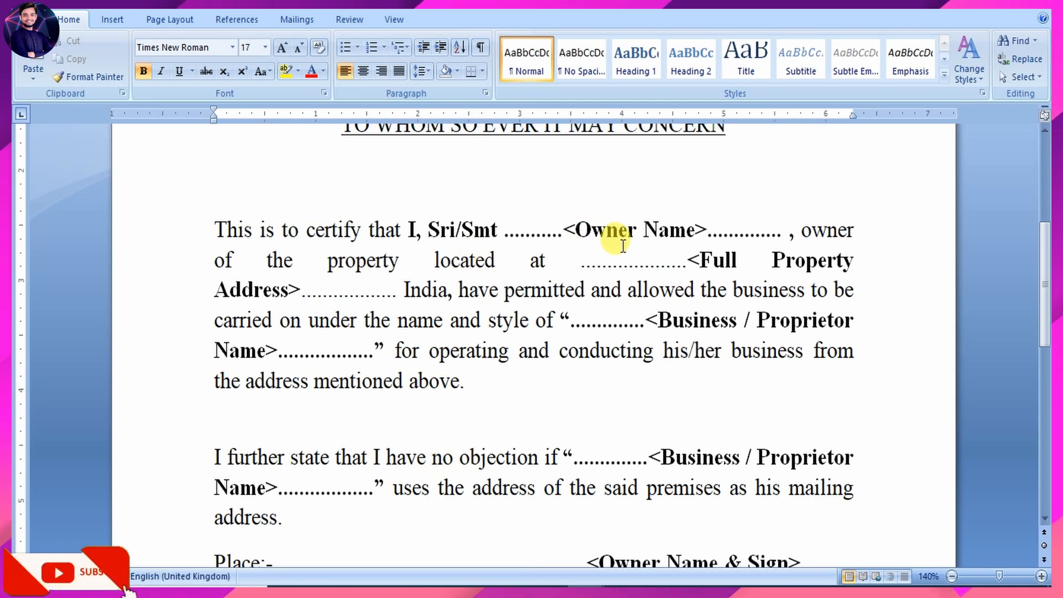
{"action": "scroll", "coordinate": [568, 431], "scroll_direction": "down", "scroll_amount": 2}
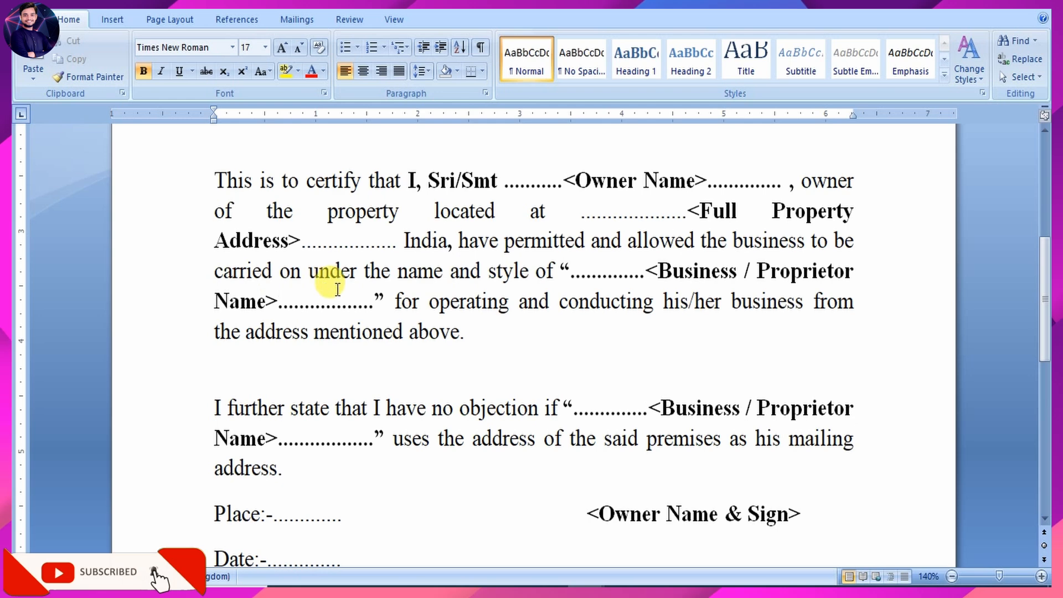
{"action": "scroll", "coordinate": [378, 481], "scroll_direction": "down", "scroll_amount": 3}
{"action": "scroll", "coordinate": [378, 481], "scroll_direction": "down", "scroll_amount": 7}
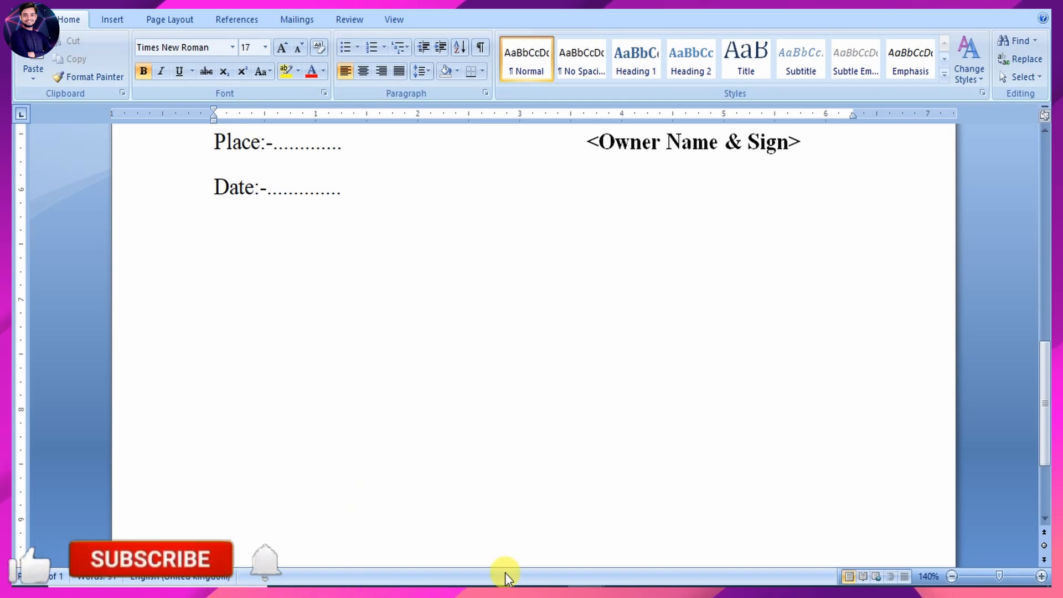
Step: Switch back to the GST portal and set the possession of premises to Rented with Rent / Lease agreement as proof
{"action": "left_click", "coordinate": [510, 591]}
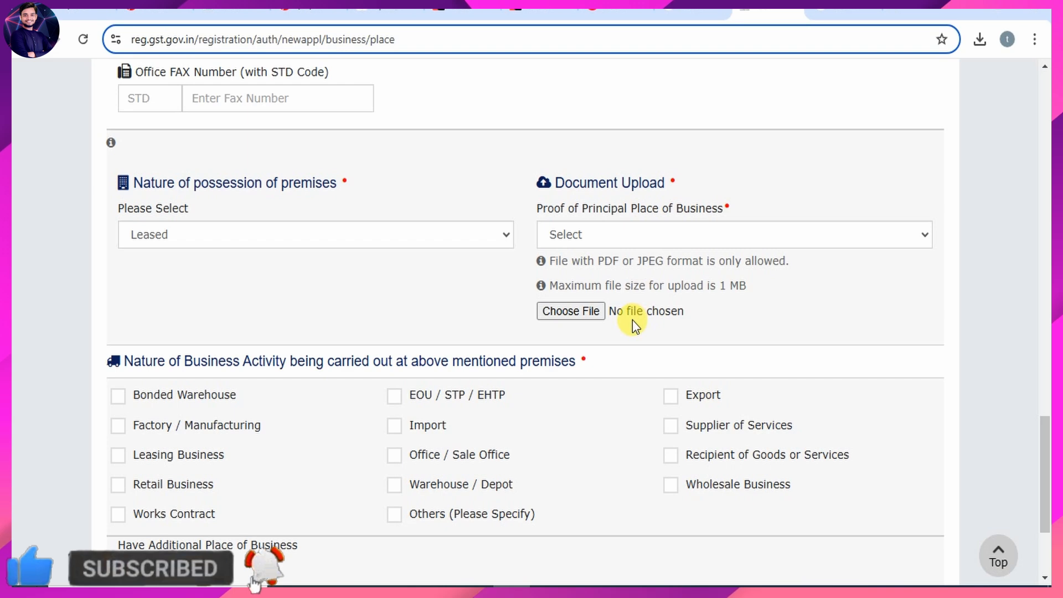
{"action": "left_click", "coordinate": [462, 234]}
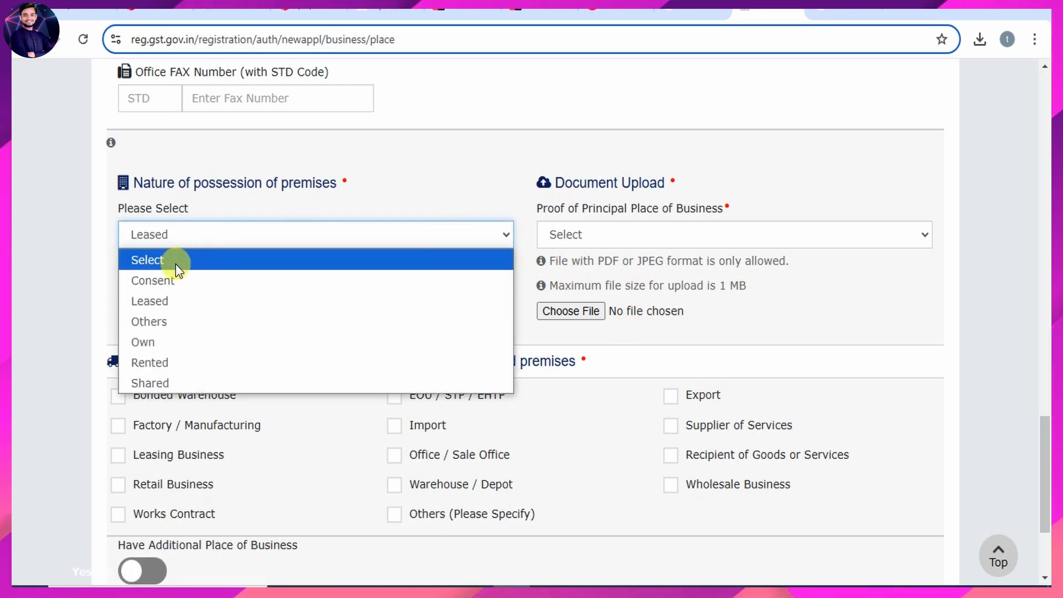
{"action": "left_click", "coordinate": [154, 363]}
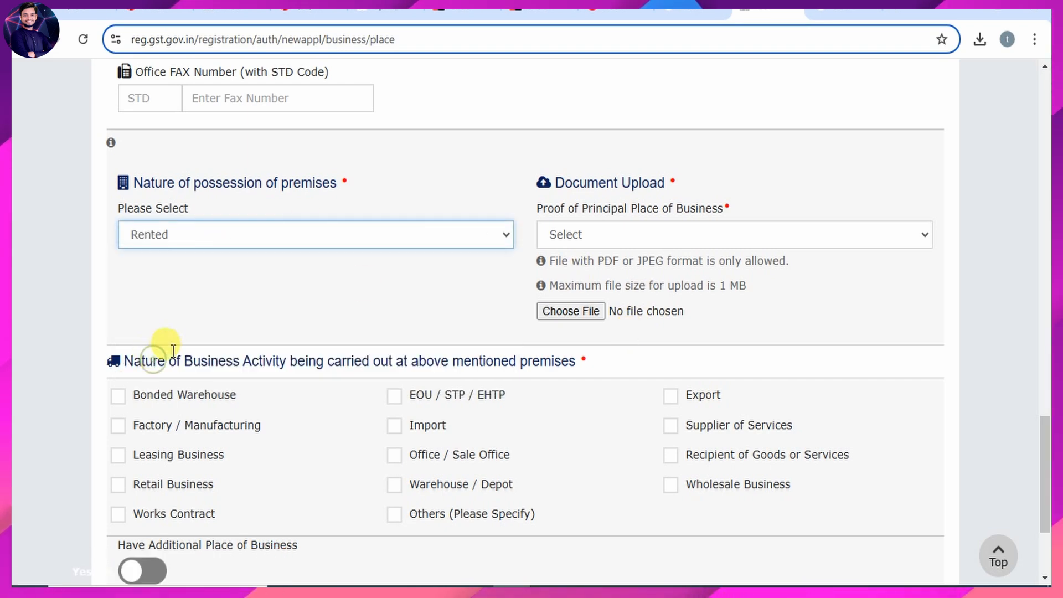
{"action": "left_click", "coordinate": [643, 234]}
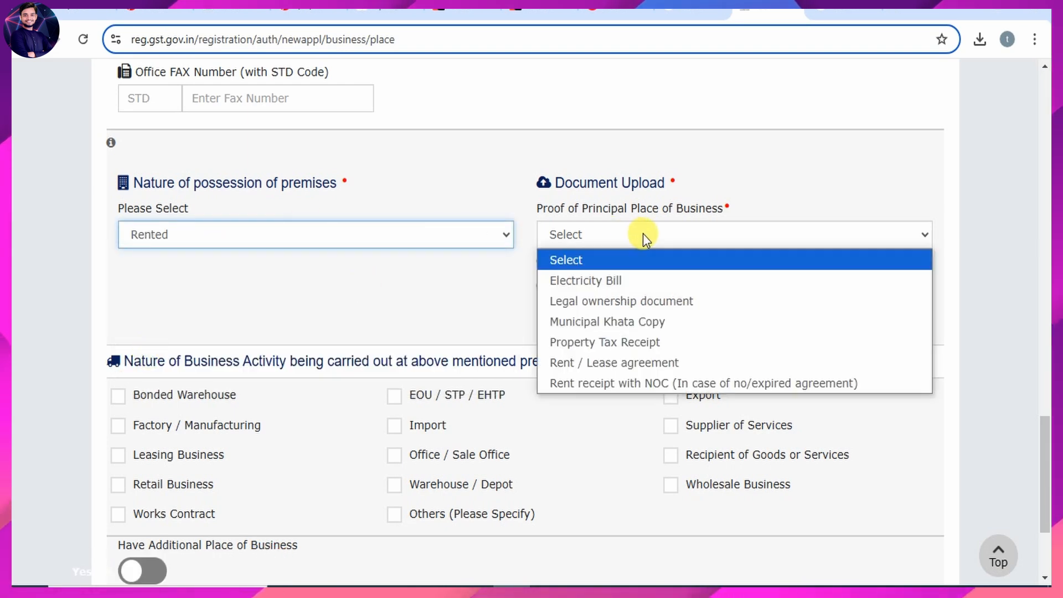
{"action": "left_click", "coordinate": [626, 361]}
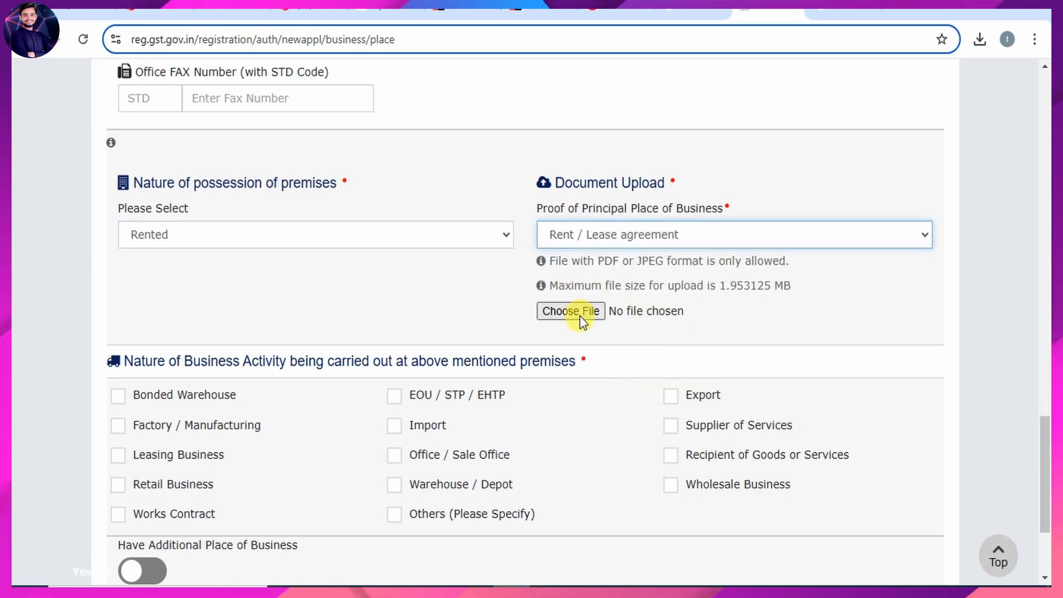
Step: Mark Retail Business as the activity at the premises, and switch the additional place of business option on and back off
{"action": "scroll", "coordinate": [580, 316], "scroll_direction": "down", "scroll_amount": 2}
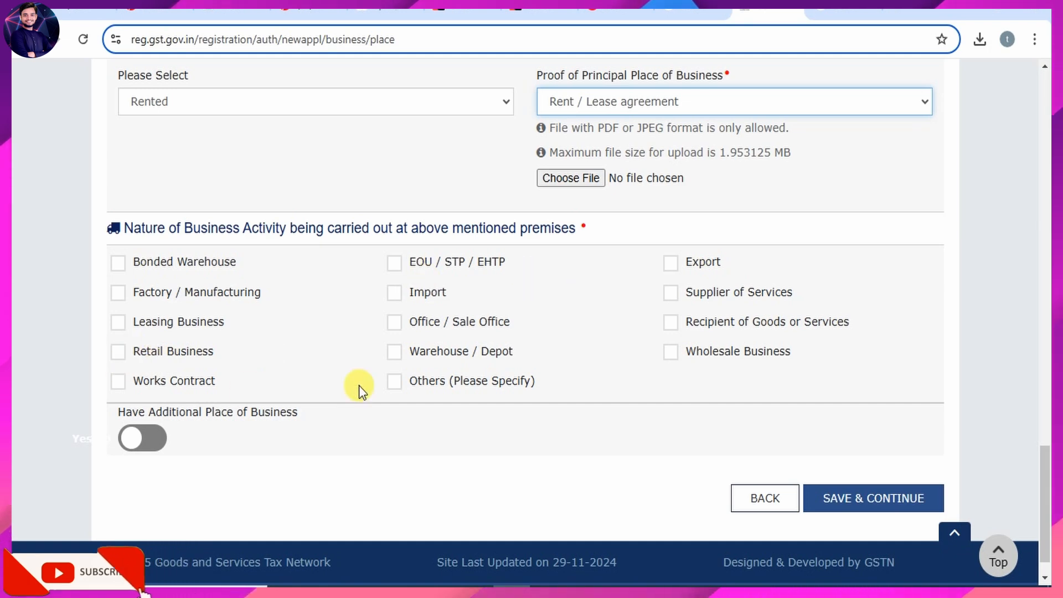
{"action": "left_click", "coordinate": [118, 352]}
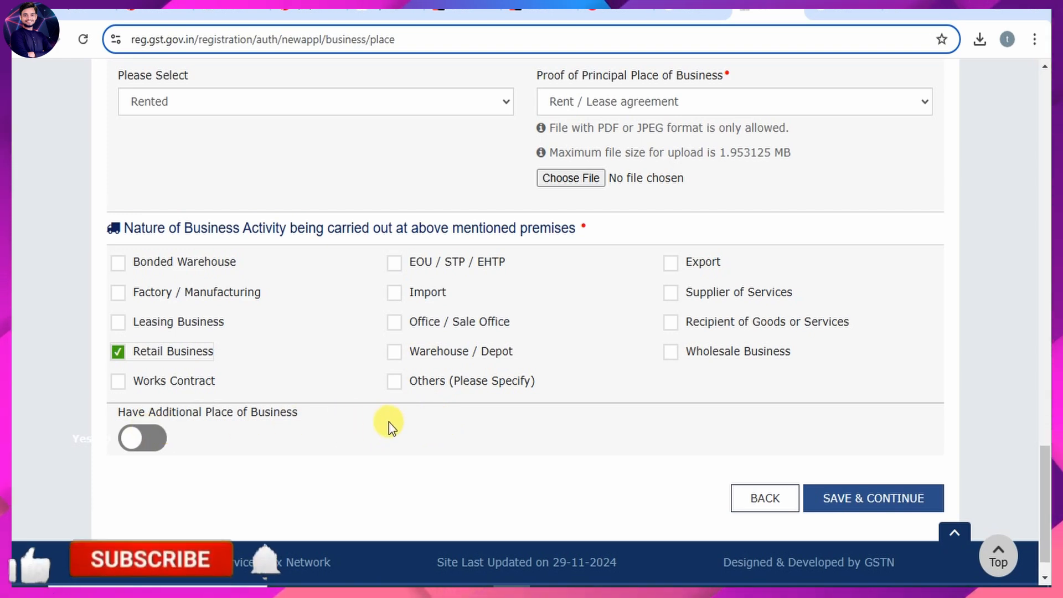
{"action": "left_click", "coordinate": [159, 443]}
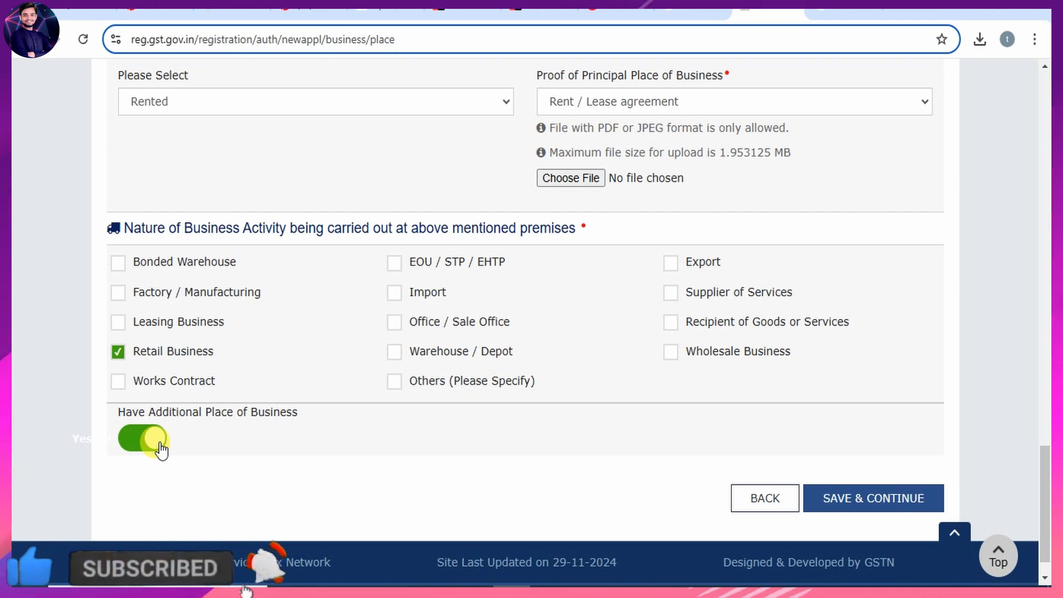
{"action": "left_click", "coordinate": [159, 443]}
{"action": "left_click", "coordinate": [468, 326]}
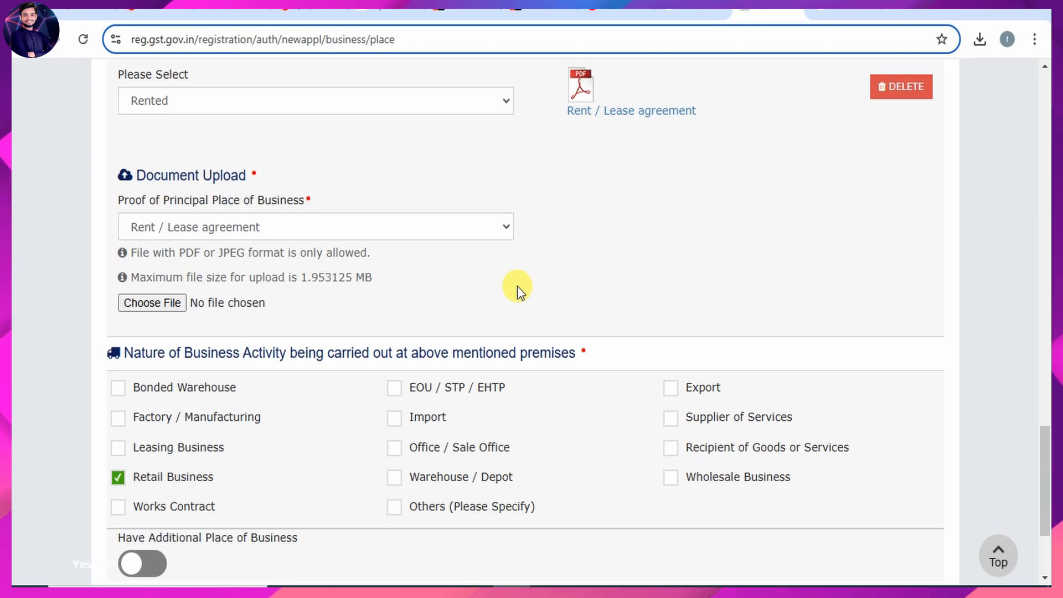
Step: Check the other proof document options, save the Principal Place of Business details and continue to Goods and Services
{"action": "left_click", "coordinate": [492, 227]}
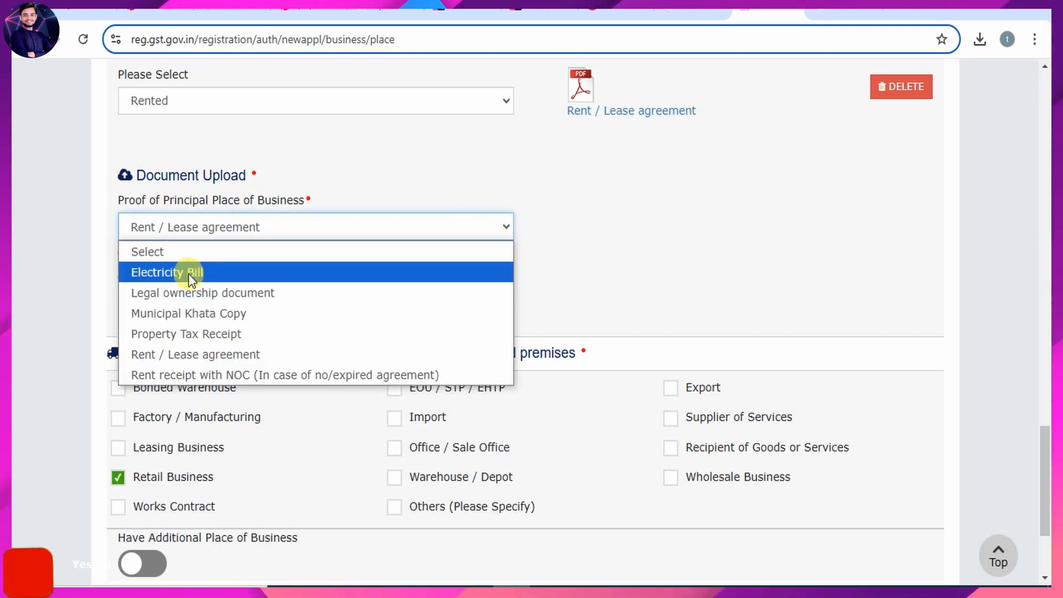
{"action": "left_click", "coordinate": [606, 254]}
{"action": "scroll", "coordinate": [607, 253], "scroll_direction": "down", "scroll_amount": 3}
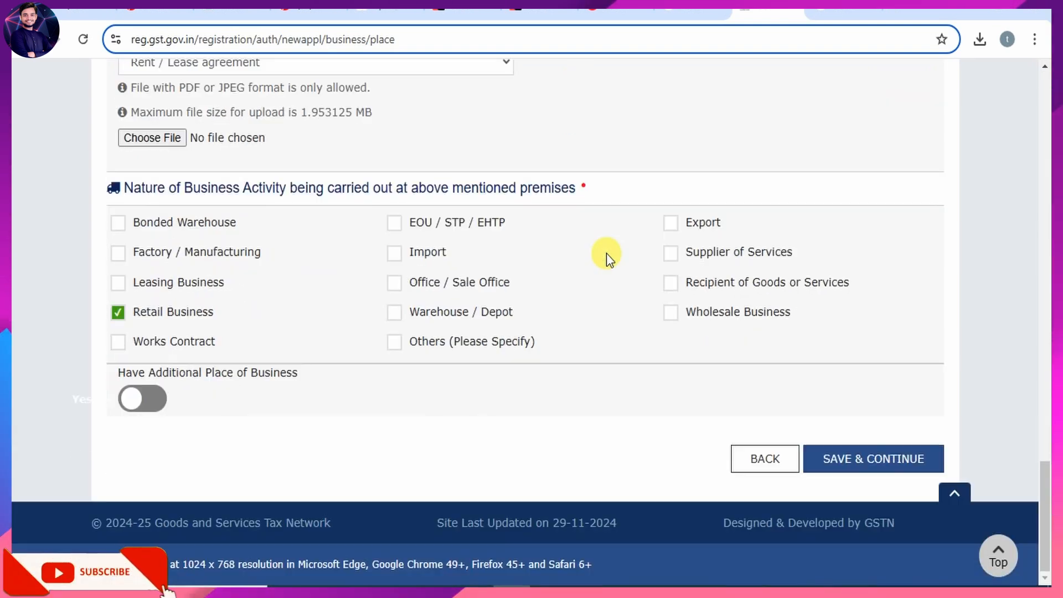
{"action": "left_click", "coordinate": [874, 470]}
{"action": "left_click", "coordinate": [494, 325]}
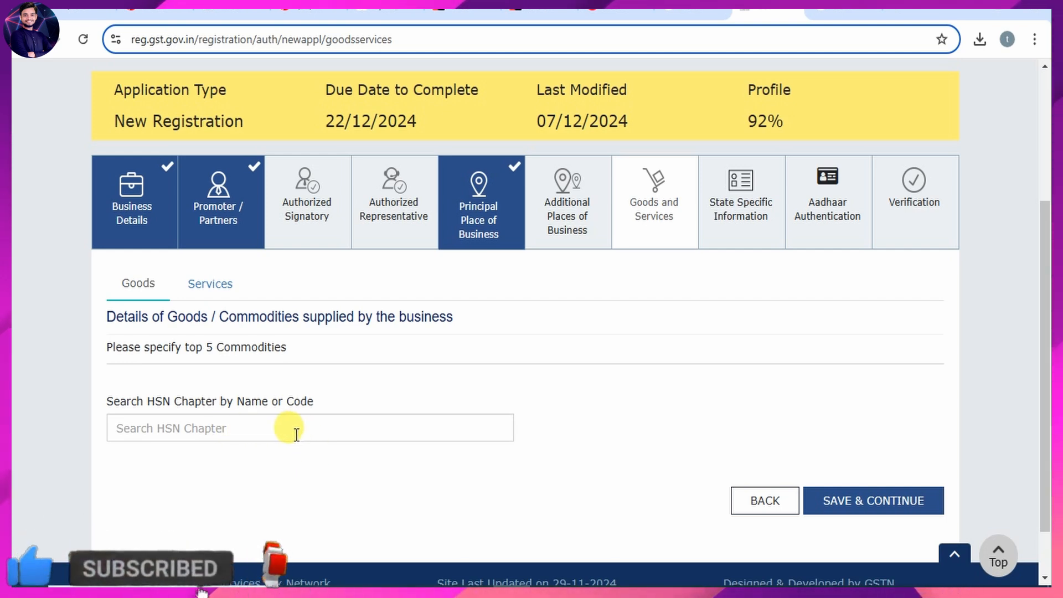
Step: Look at the service classification code search under Services and return to the Goods details
{"action": "left_click", "coordinate": [225, 285]}
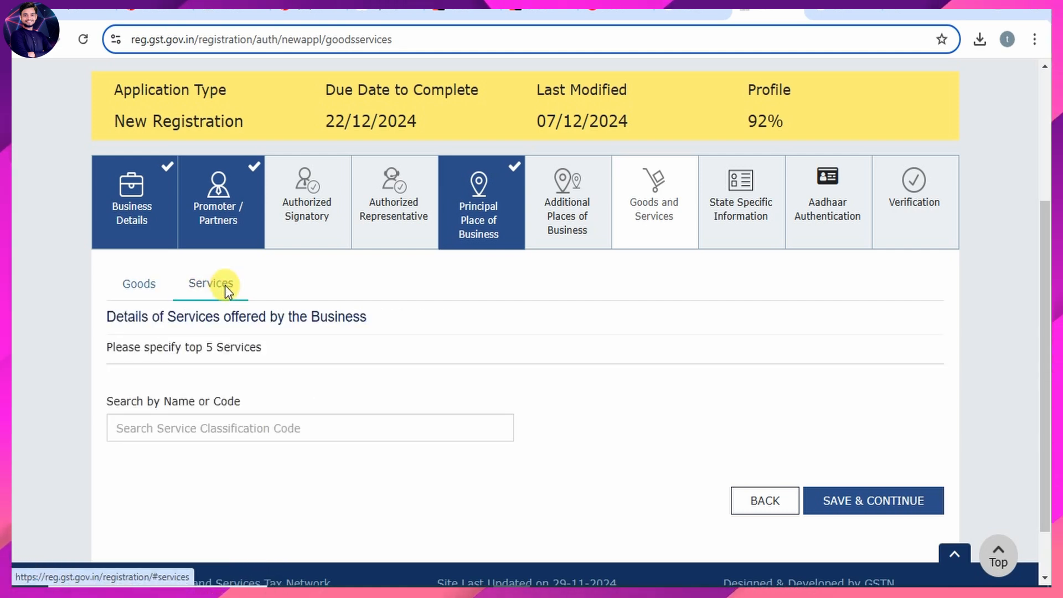
{"action": "left_click", "coordinate": [228, 434]}
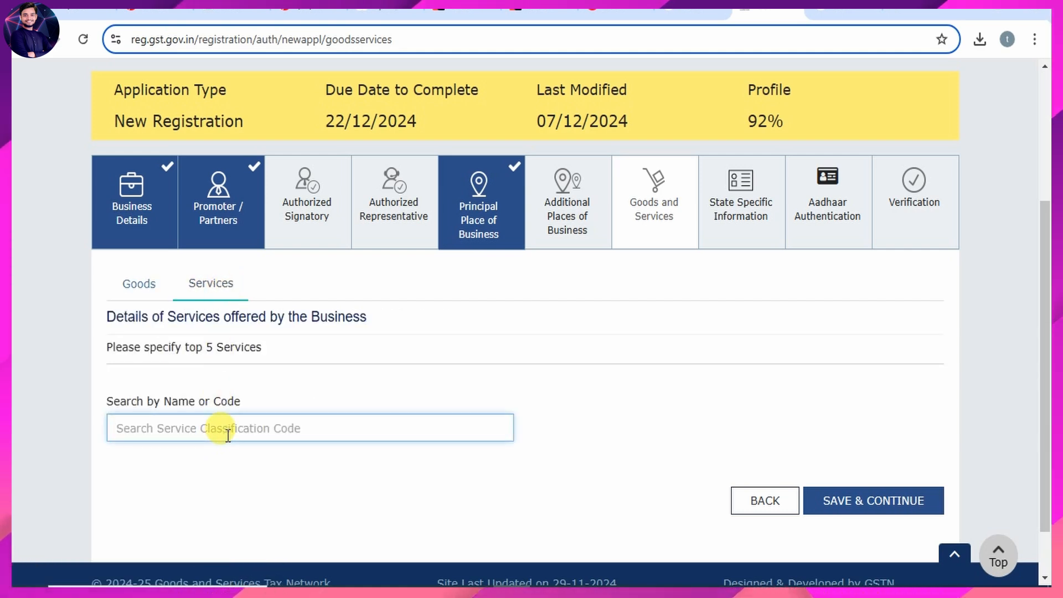
{"action": "left_click", "coordinate": [140, 284]}
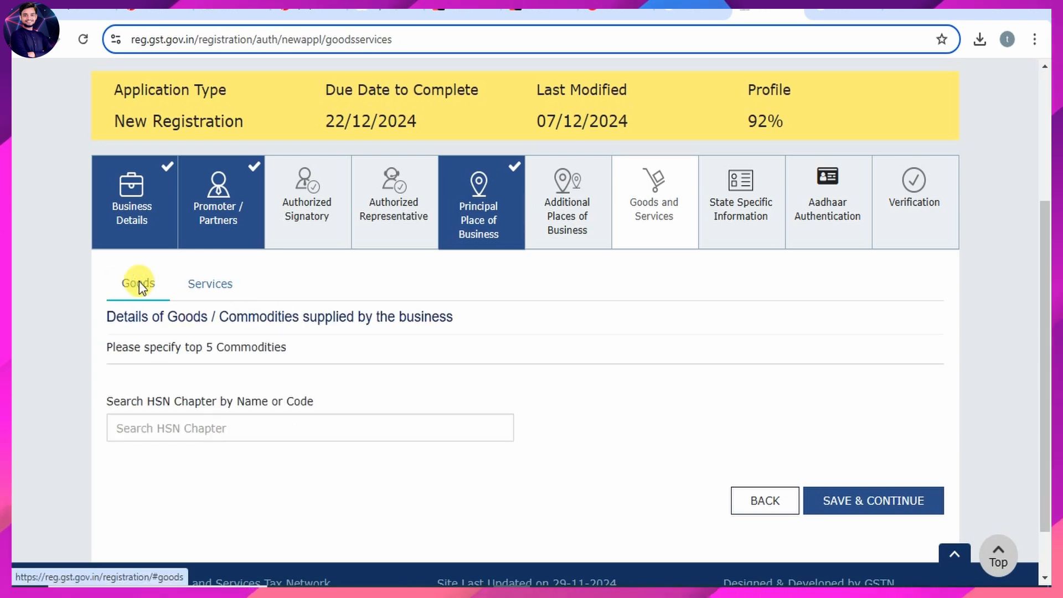
Step: Search the HSN chapters for MOBILE and add code 40169990 to the list of goods
{"action": "left_click", "coordinate": [188, 424]}
{"action": "type", "text": "MO"}
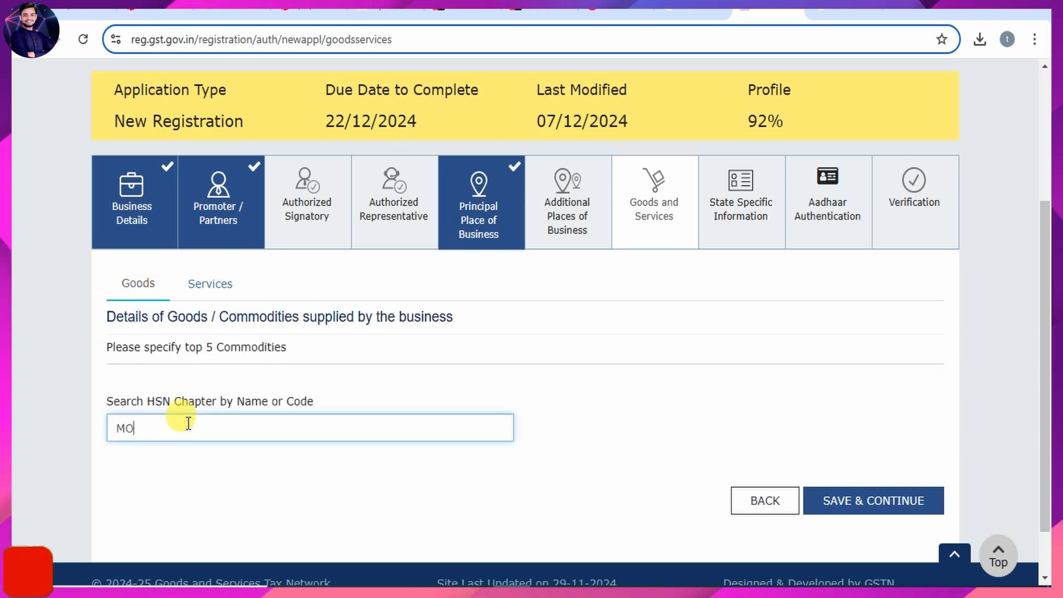
{"action": "type", "text": "BILE"}
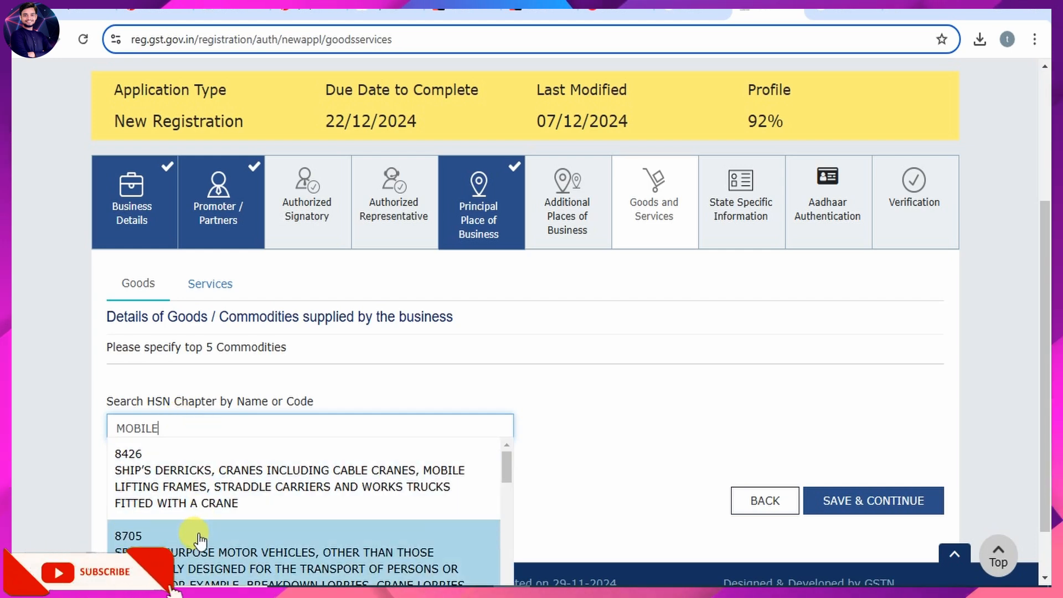
{"action": "scroll", "coordinate": [196, 540], "scroll_direction": "down", "scroll_amount": 5}
{"action": "scroll", "coordinate": [199, 540], "scroll_direction": "down", "scroll_amount": 1}
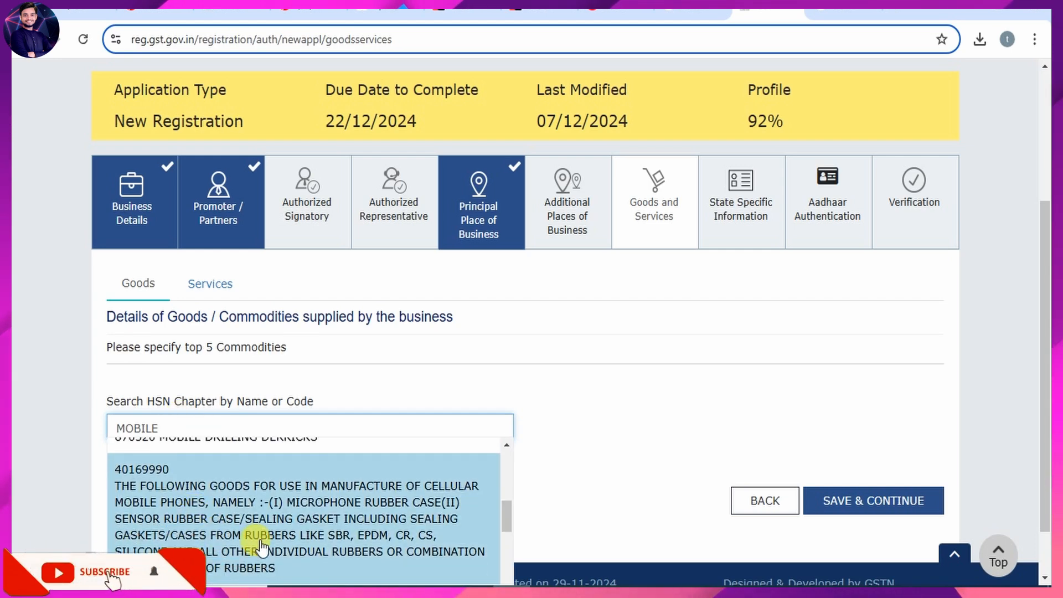
{"action": "scroll", "coordinate": [226, 535], "scroll_direction": "down", "scroll_amount": 2}
{"action": "scroll", "coordinate": [226, 531], "scroll_direction": "up", "scroll_amount": 2}
{"action": "left_click", "coordinate": [232, 516]}
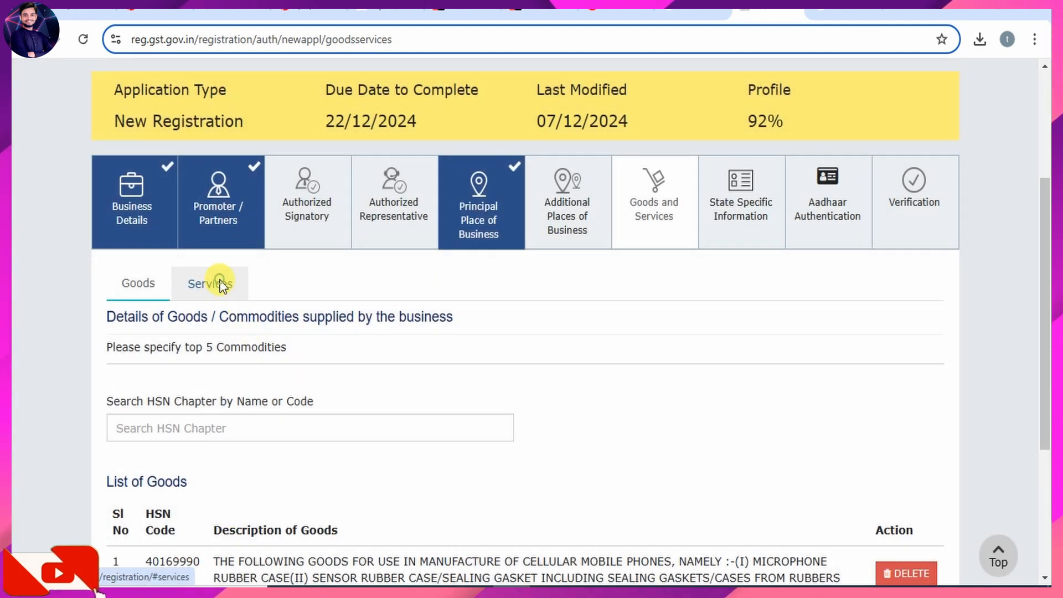
Step: Search the service classifications for LEGAL, select 9982 Legal and accounting services, and return to the list of goods
{"action": "left_click", "coordinate": [222, 284]}
{"action": "left_click", "coordinate": [232, 439]}
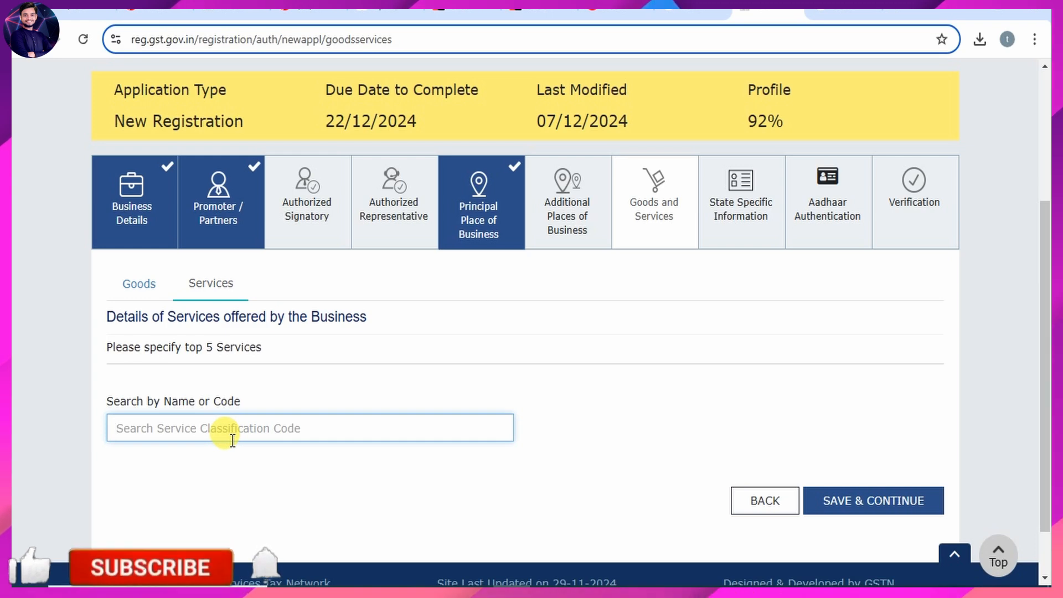
{"action": "type", "text": "LEGAL"}
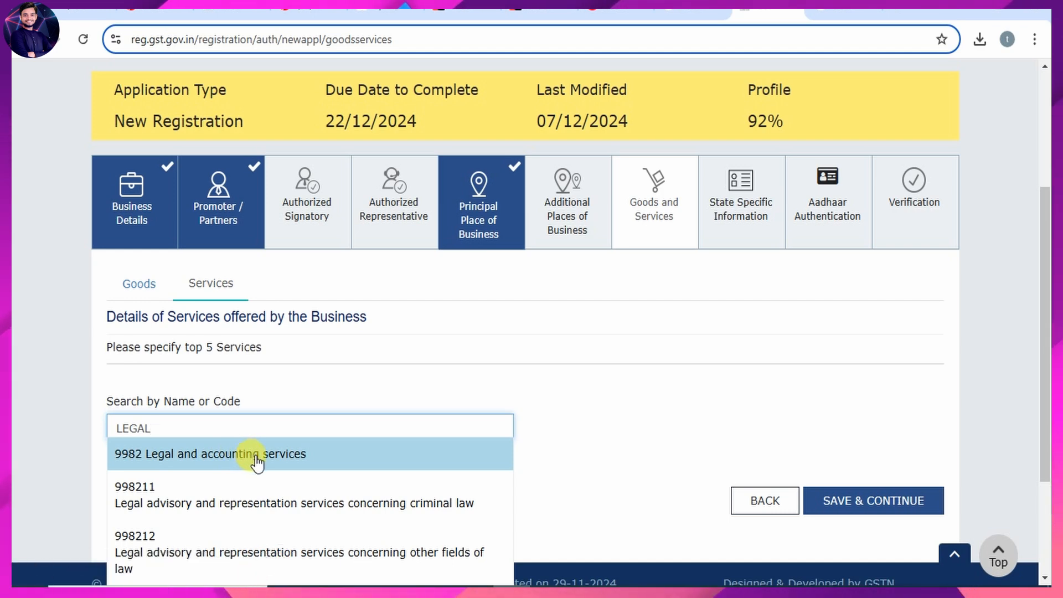
{"action": "left_click", "coordinate": [256, 458]}
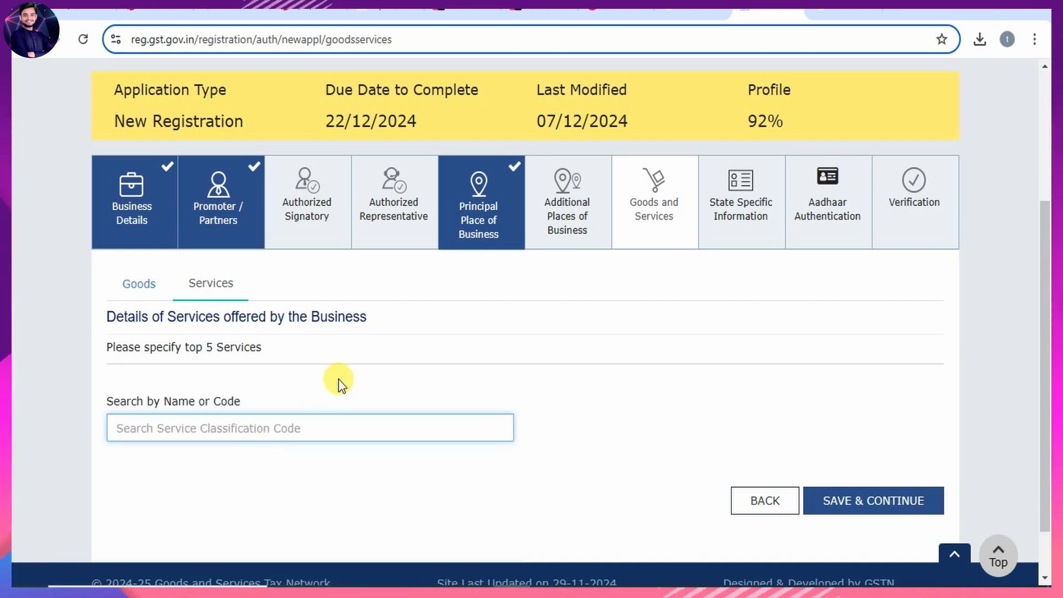
{"action": "left_click", "coordinate": [141, 281]}
{"action": "scroll", "coordinate": [724, 443], "scroll_direction": "down", "scroll_amount": 4}
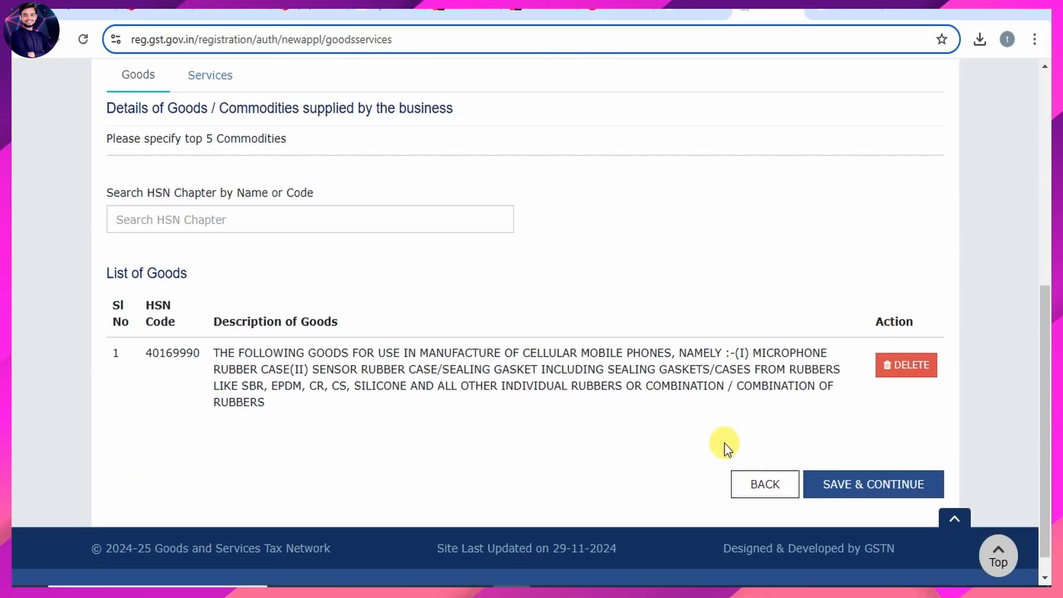
Step: Save the Goods and Services details, then save the Aadhaar Authentication section with the opt-in at Yes and continue to Verification
{"action": "left_click", "coordinate": [876, 486]}
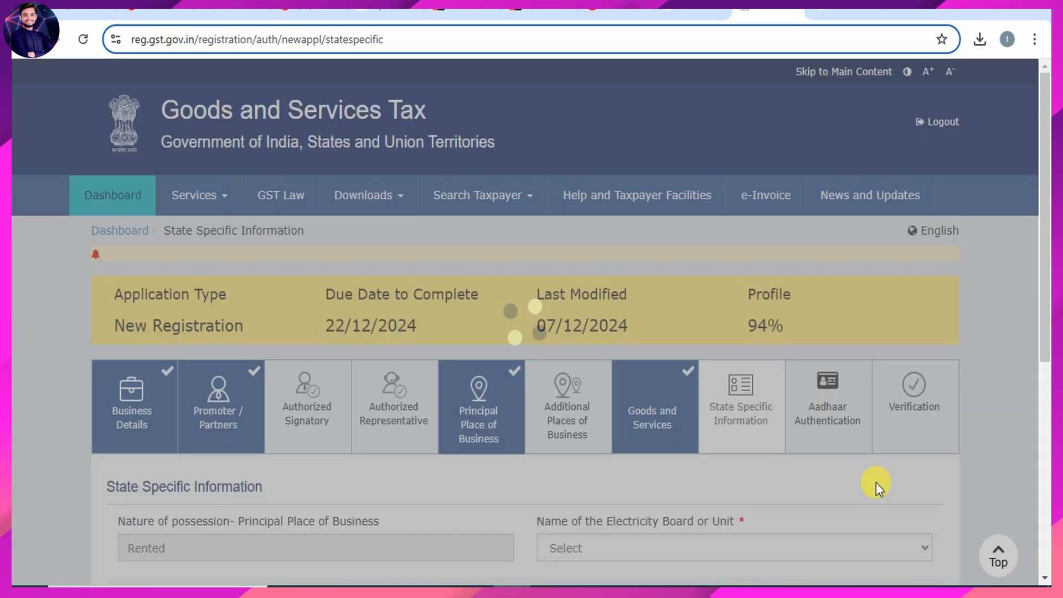
{"action": "scroll", "coordinate": [823, 475], "scroll_direction": "down", "scroll_amount": 5}
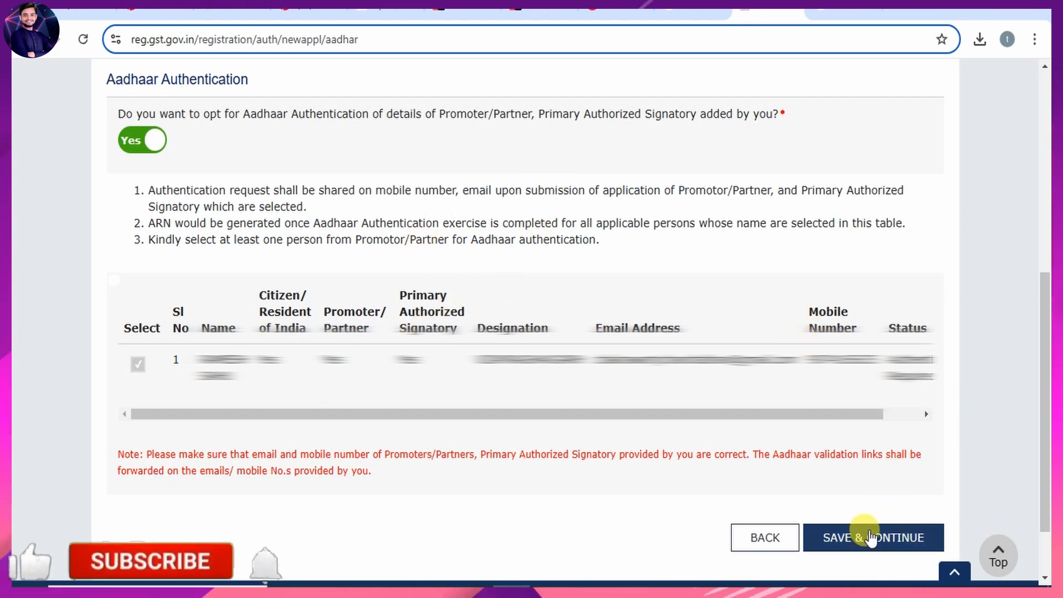
{"action": "left_click", "coordinate": [867, 540]}
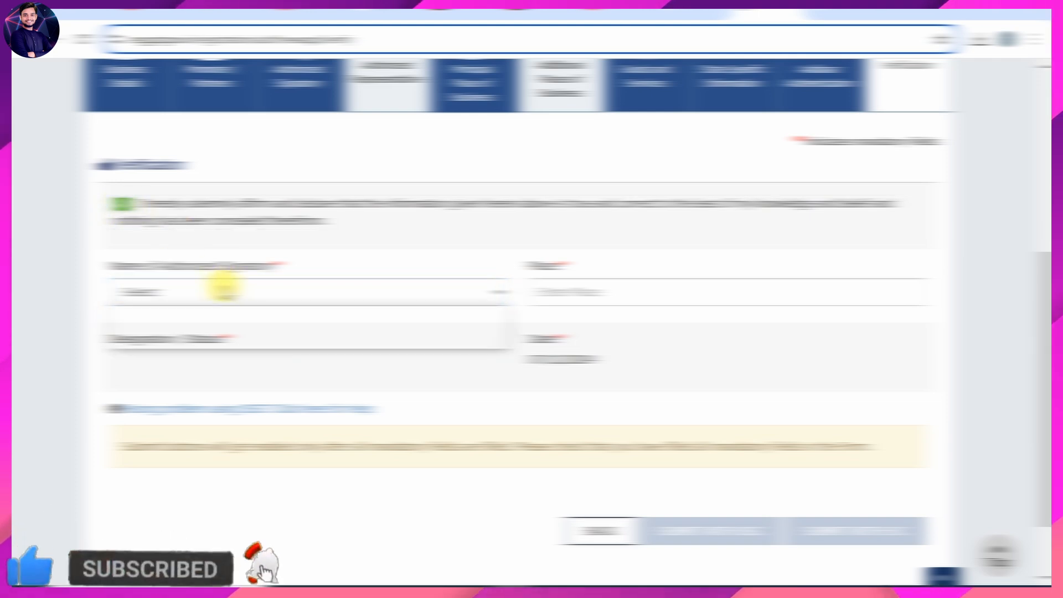
Step: Select the authorized signatory's name for Verification and submit the application with EVC, proceeding to the OTP entry
{"action": "left_click", "coordinate": [222, 285]}
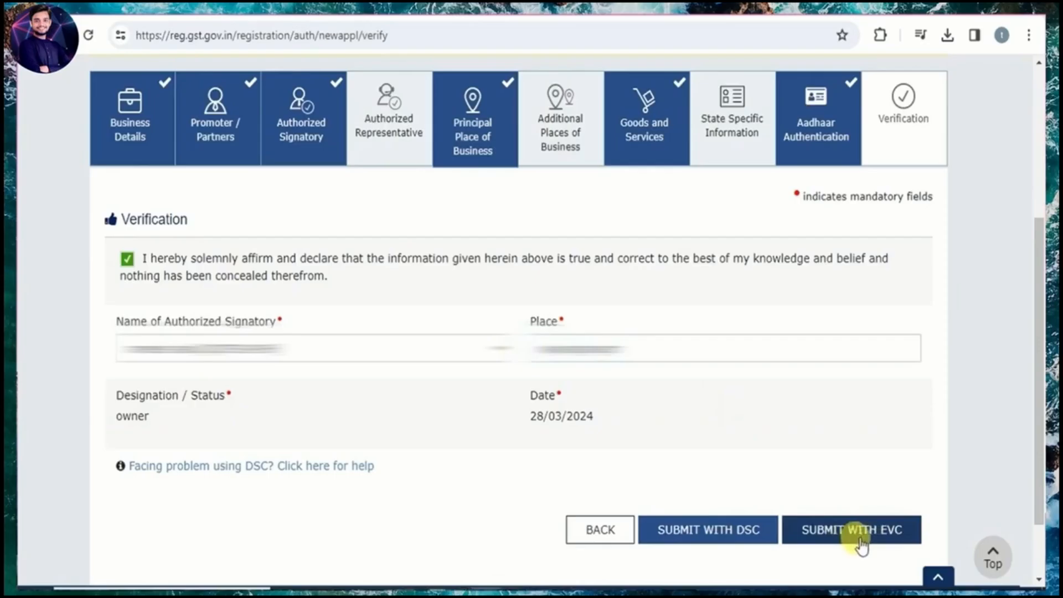
{"action": "left_click", "coordinate": [861, 545]}
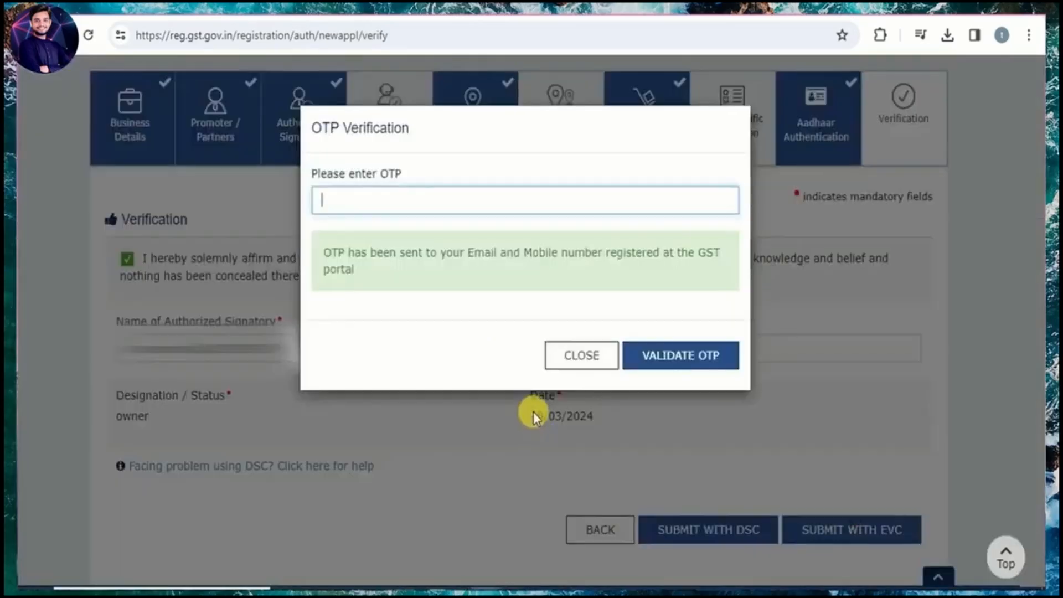
{"action": "left_click", "coordinate": [360, 200]}
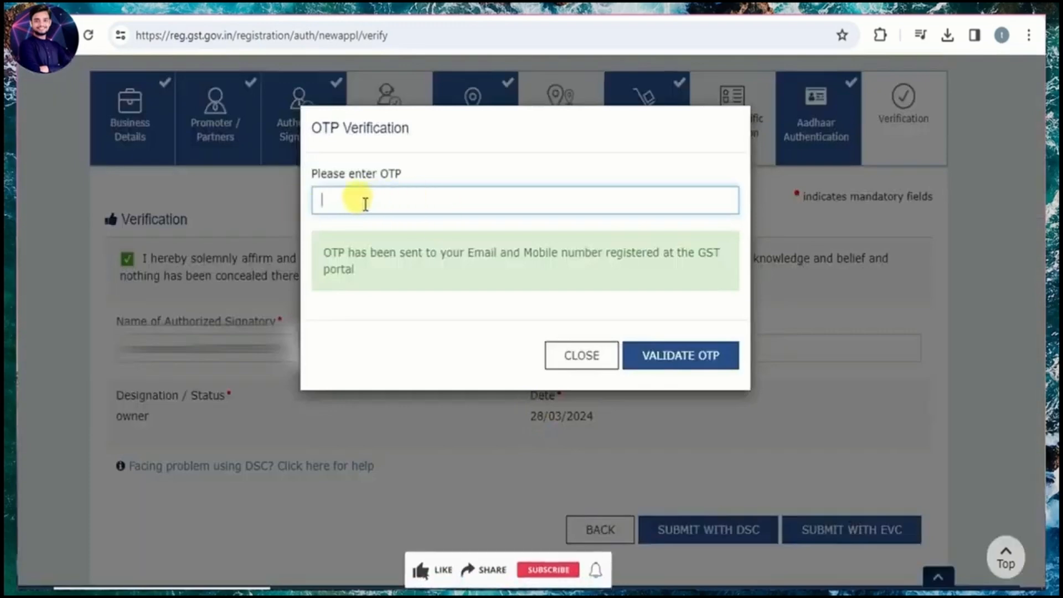